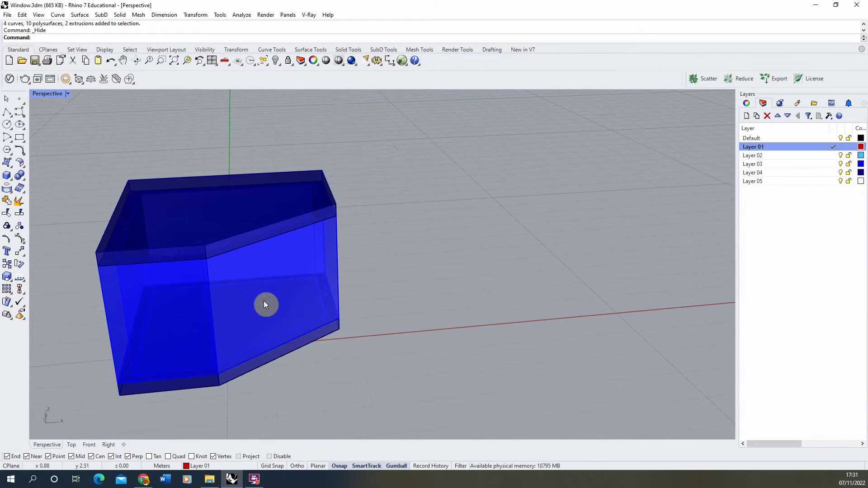
- Start a polyline in the Top view, outside the building near the X axis, with a 1 m horizontal segment
{"action": "mouse_move", "coordinate": [264, 301]}
{"action": "right_mouse_down"}
{"action": "mouse_move", "coordinate": [285, 285]}
{"action": "mouse_move", "coordinate": [265, 294]}
{"action": "right_mouse_up"}
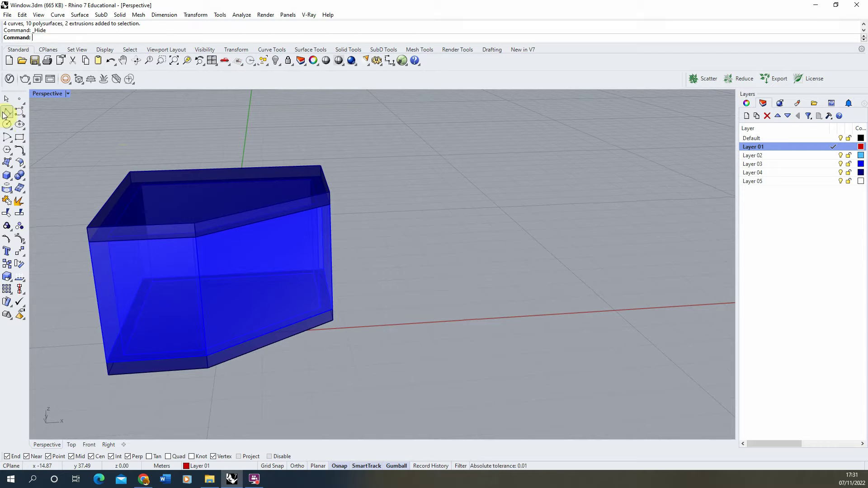
{"action": "left_click", "coordinate": [6, 112]}
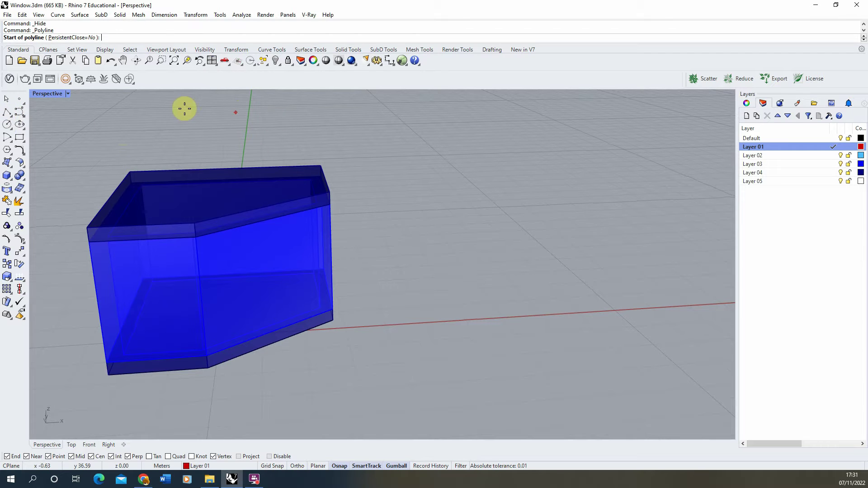
{"action": "double_click", "coordinate": [57, 97]}
{"action": "double_click", "coordinate": [44, 97]}
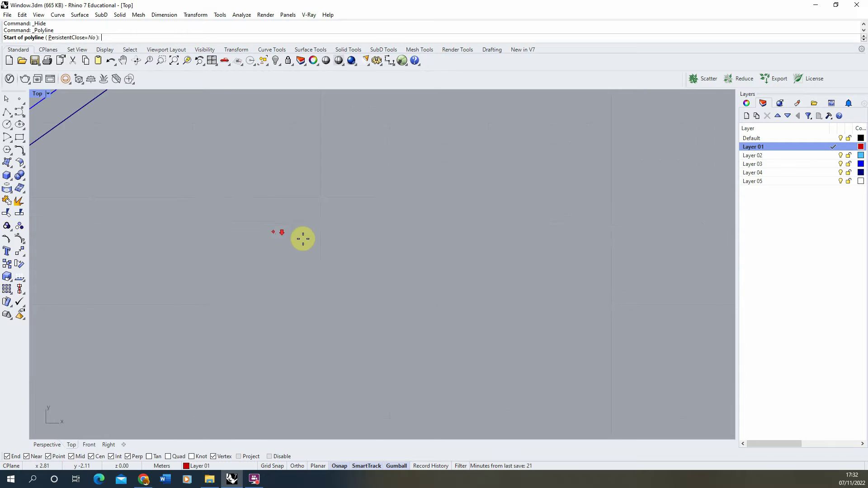
{"action": "scroll", "coordinate": [316, 217], "scroll_direction": "down", "scroll_amount": 3}
{"action": "scroll", "coordinate": [310, 190], "scroll_direction": "up", "scroll_amount": 2}
{"action": "left_click", "coordinate": [314, 189]}
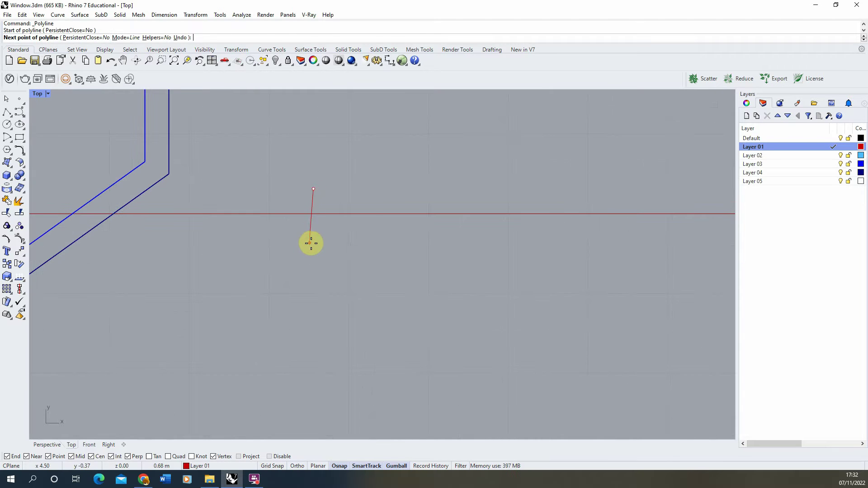
{"action": "type", "text": "1"}
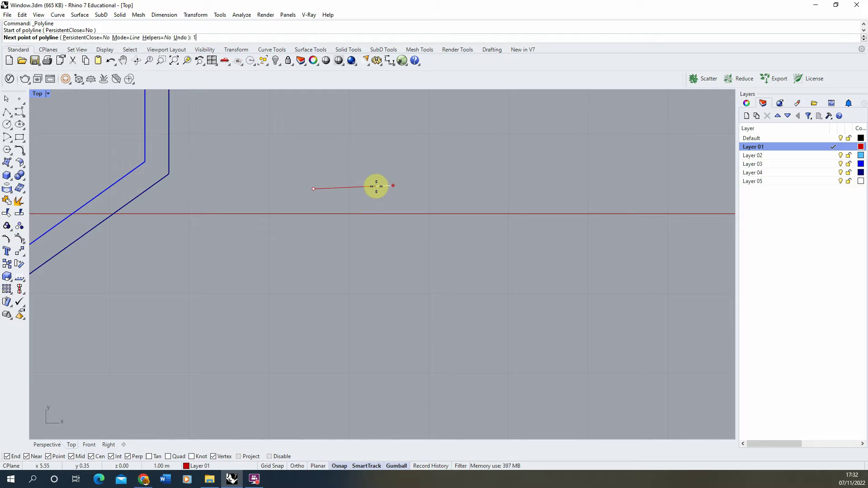
{"action": "key", "text": "Return"}
{"action": "left_click", "coordinate": [409, 187]}
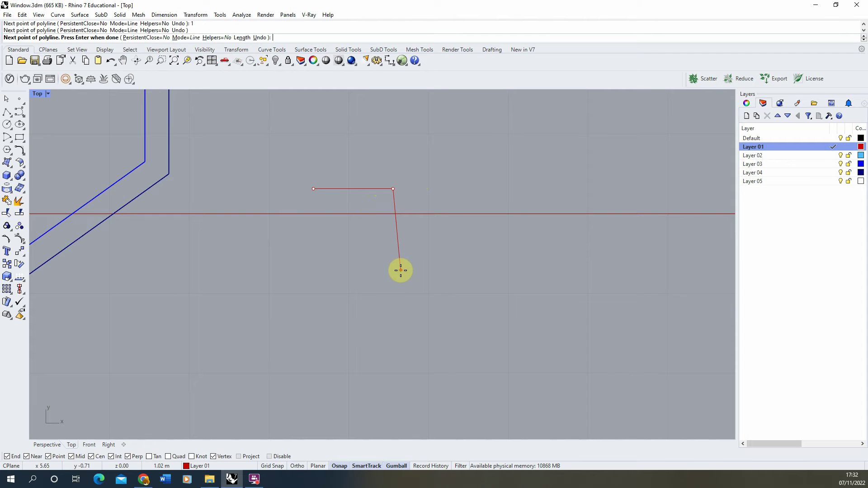
- Add a 1.5 m downward segment to the polyline and close it into a 1 by 1.5 m rectangle
{"action": "type", "text": "1.5"}
{"action": "key", "text": "Return"}
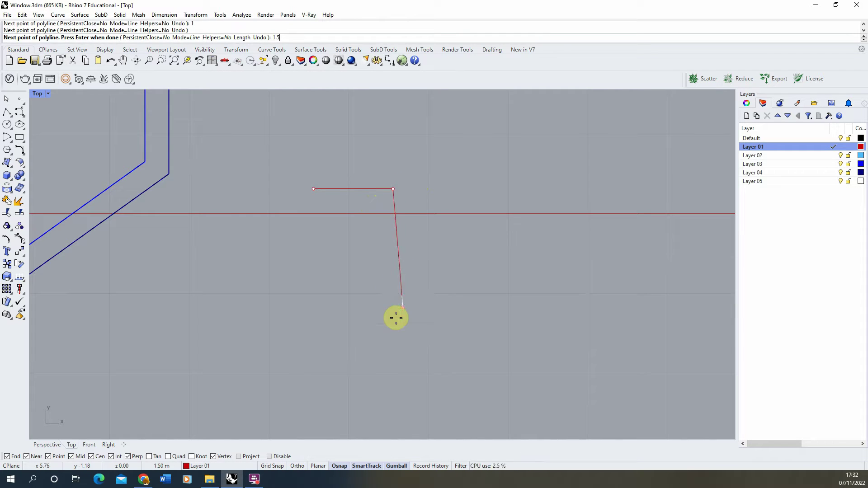
{"action": "left_click", "coordinate": [382, 336]}
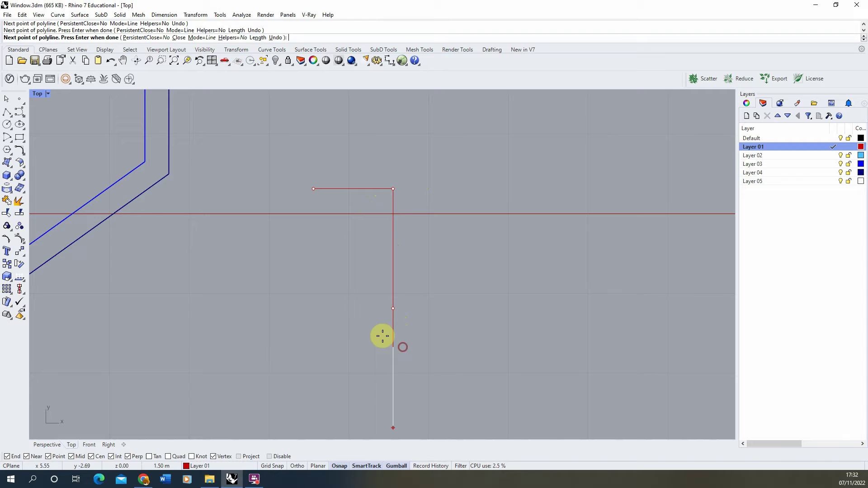
{"action": "left_click", "coordinate": [314, 308]}
{"action": "left_click", "coordinate": [313, 189]}
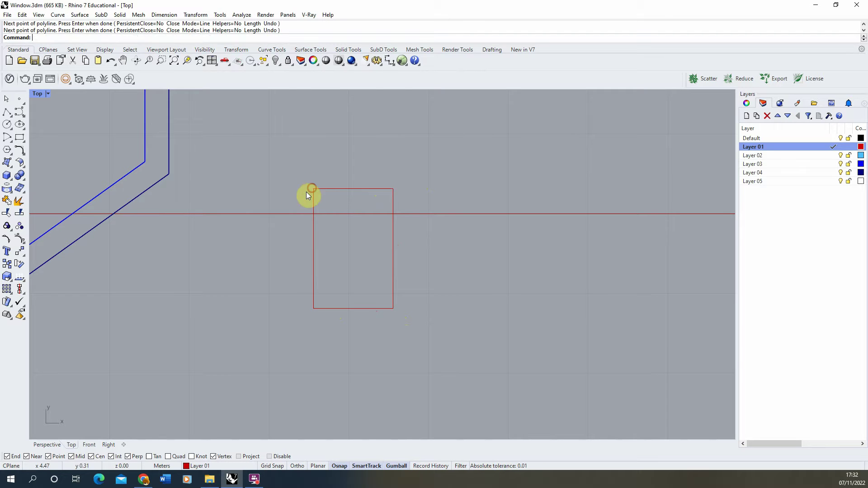
- Rotate the rectangle upright about its horizontal axis in the Perspective view, so it stands vertically
{"action": "left_click", "coordinate": [352, 189]}
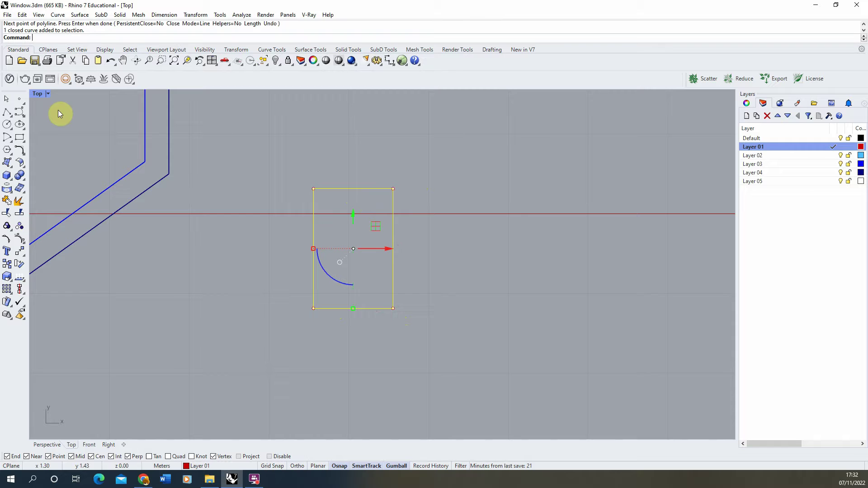
{"action": "double_click", "coordinate": [38, 93]}
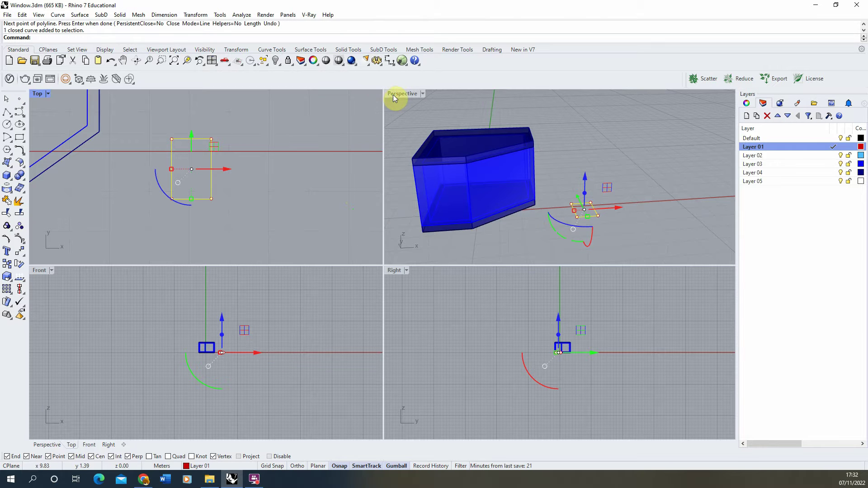
{"action": "double_click", "coordinate": [395, 94]}
{"action": "right_click_drag", "start_coordinate": [321, 136], "coordinate": [322, 211]}
{"action": "scroll", "coordinate": [518, 288], "scroll_direction": "up", "scroll_amount": 2}
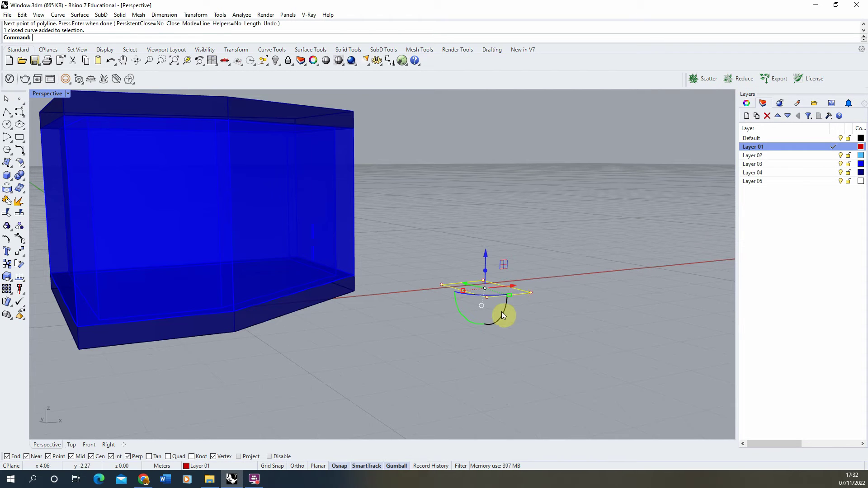
{"action": "left_click_drag", "start_coordinate": [503, 311], "coordinate": [483, 336]}
{"action": "right_click_drag", "start_coordinate": [483, 335], "coordinate": [503, 306]}
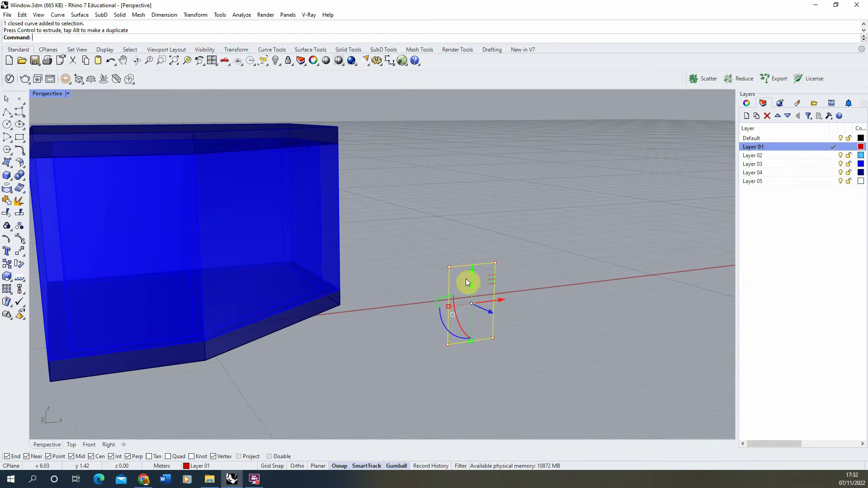
- Move the rectangle by its bottom edge midpoint onto the midpoint of the angled front wall's lower edge
{"action": "left_click", "coordinate": [19, 253]}
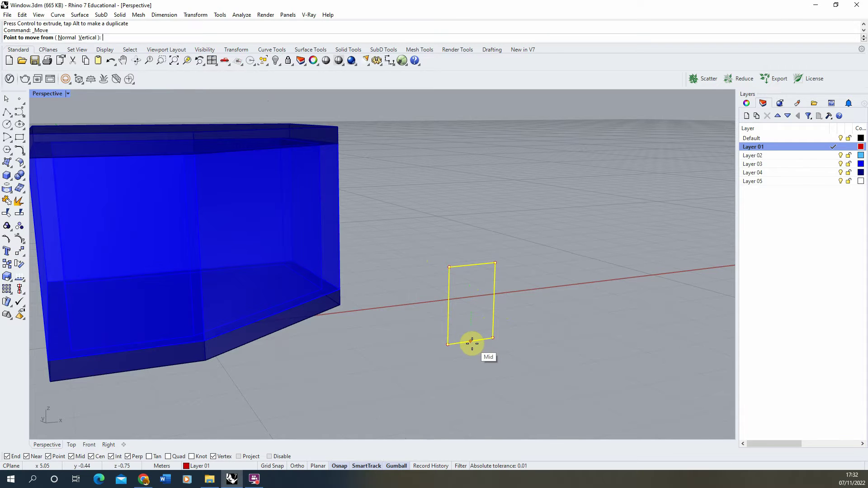
{"action": "left_click", "coordinate": [471, 341]}
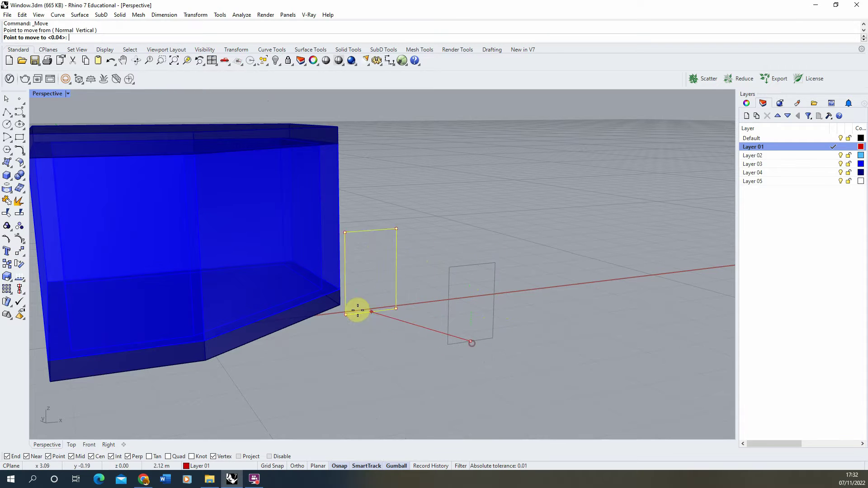
{"action": "left_click", "coordinate": [281, 310]}
{"action": "mouse_move", "coordinate": [281, 310]}
{"action": "right_mouse_down"}
{"action": "mouse_move", "coordinate": [310, 301]}
{"action": "mouse_move", "coordinate": [295, 309]}
{"action": "right_mouse_up"}
{"action": "scroll", "coordinate": [392, 276], "scroll_direction": "down", "scroll_amount": 5}
{"action": "scroll", "coordinate": [250, 313], "scroll_direction": "up", "scroll_amount": 7}
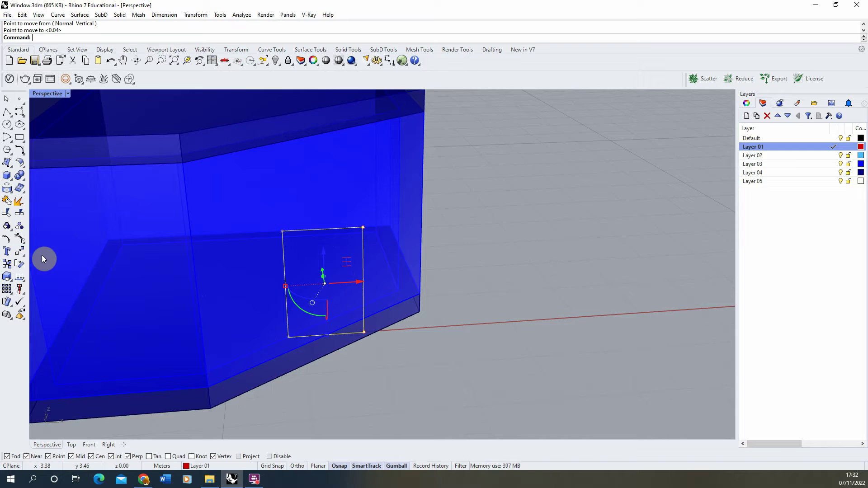
- Rotate the rectangle about its bottom edge midpoint to align it with the lower edge of the angled front wall
{"action": "left_click", "coordinate": [20, 264]}
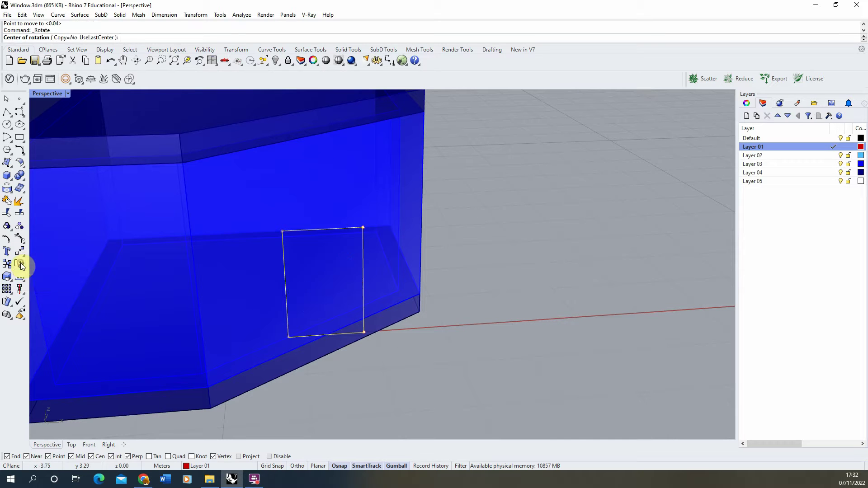
{"action": "left_click", "coordinate": [326, 337]}
{"action": "scroll", "coordinate": [325, 337], "scroll_direction": "up", "scroll_amount": 5}
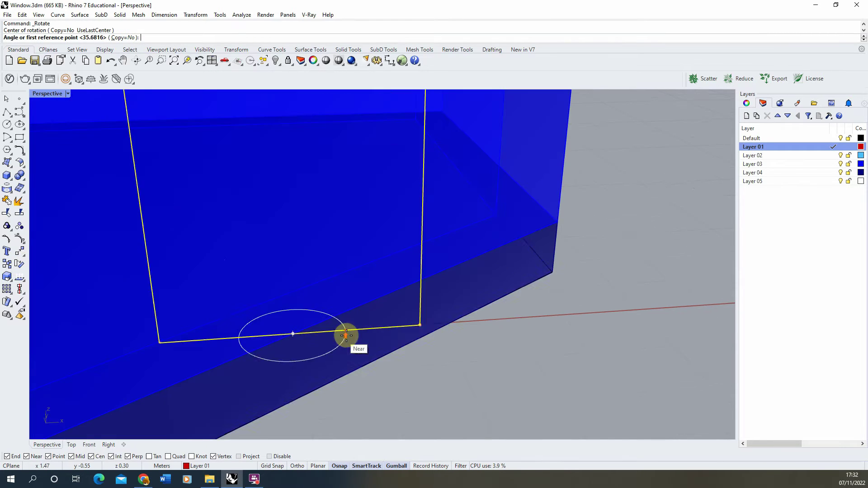
{"action": "left_click", "coordinate": [420, 325]}
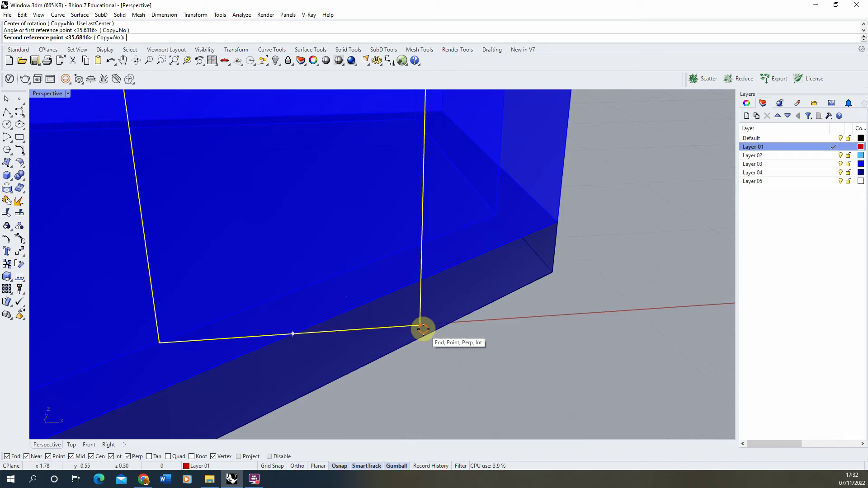
{"action": "left_click", "coordinate": [559, 226]}
{"action": "scroll", "coordinate": [413, 327], "scroll_direction": "down", "scroll_amount": 3}
{"action": "right_click_drag", "start_coordinate": [412, 325], "coordinate": [383, 314]}
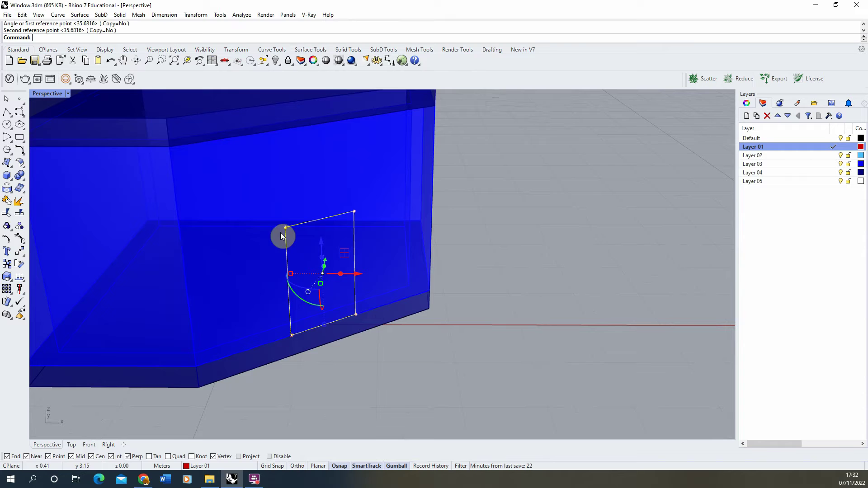
- Move the rectangle vertically from its side midpoint up to the mid-height of the wall's corner edge
{"action": "left_click", "coordinate": [21, 252]}
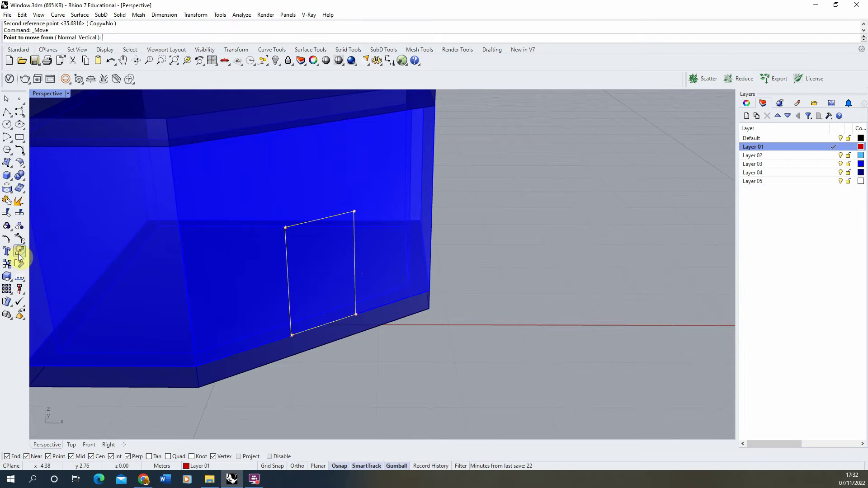
{"action": "left_click", "coordinate": [86, 38]}
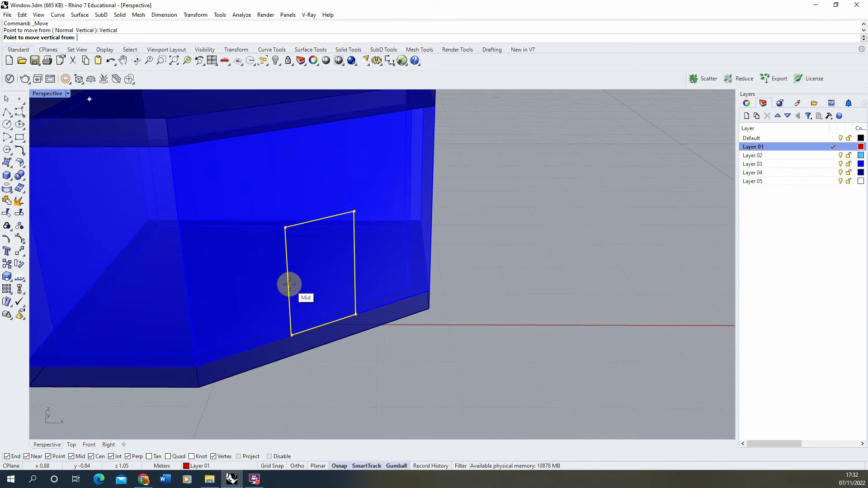
{"action": "left_click", "coordinate": [289, 284]}
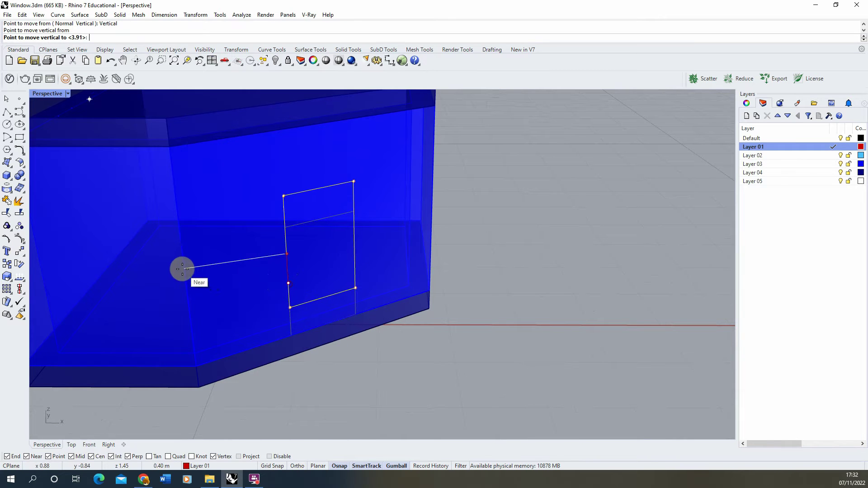
{"action": "left_click", "coordinate": [182, 255]}
{"action": "scroll", "coordinate": [320, 278], "scroll_direction": "down", "scroll_amount": 8}
{"action": "right_click_drag", "start_coordinate": [318, 277], "coordinate": [369, 244]}
{"action": "scroll", "coordinate": [360, 239], "scroll_direction": "up", "scroll_amount": 4}
{"action": "left_click", "coordinate": [442, 225]}
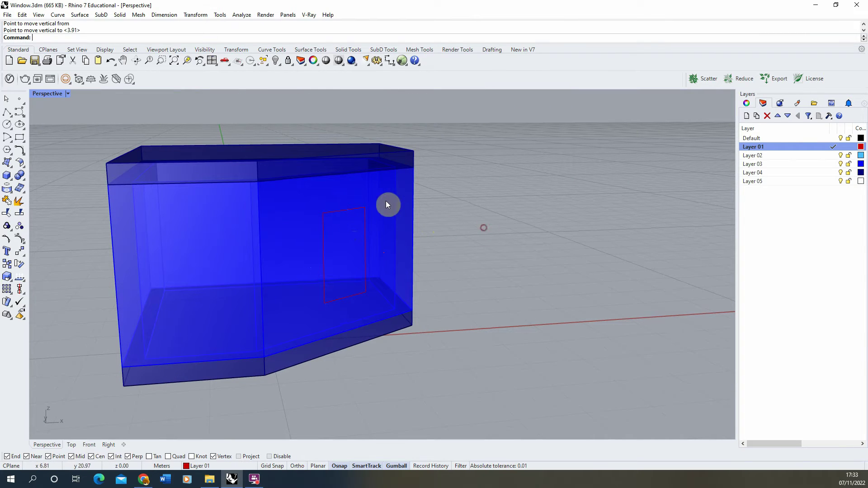
- Extrude the rectangle with ExtrudeCrv as a solid about 4 m outward from the angled wall
{"action": "left_click", "coordinate": [366, 209]}
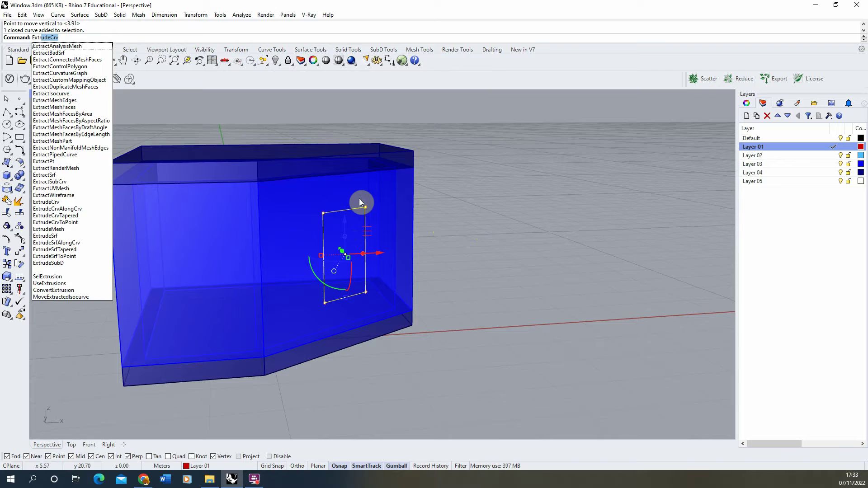
{"action": "key", "text": "Return"}
{"action": "scroll", "coordinate": [362, 210], "scroll_direction": "down", "scroll_amount": 3}
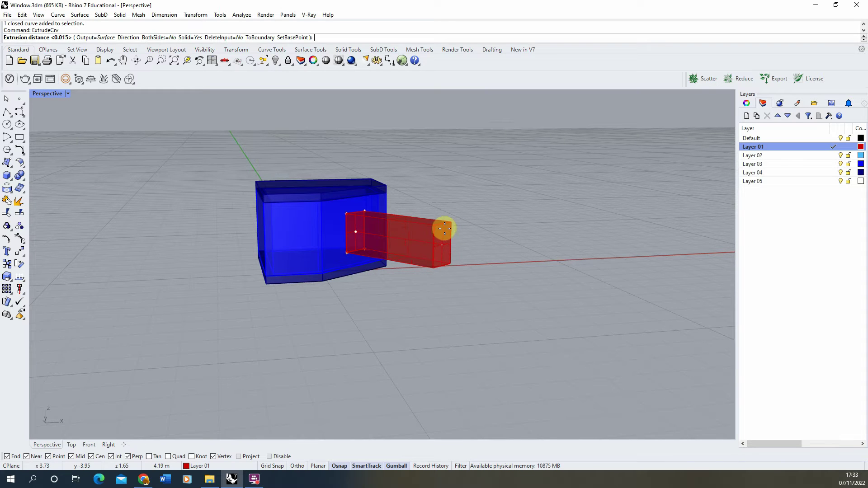
{"action": "left_click", "coordinate": [440, 228]}
{"action": "scroll", "coordinate": [435, 207], "scroll_direction": "up", "scroll_amount": 5}
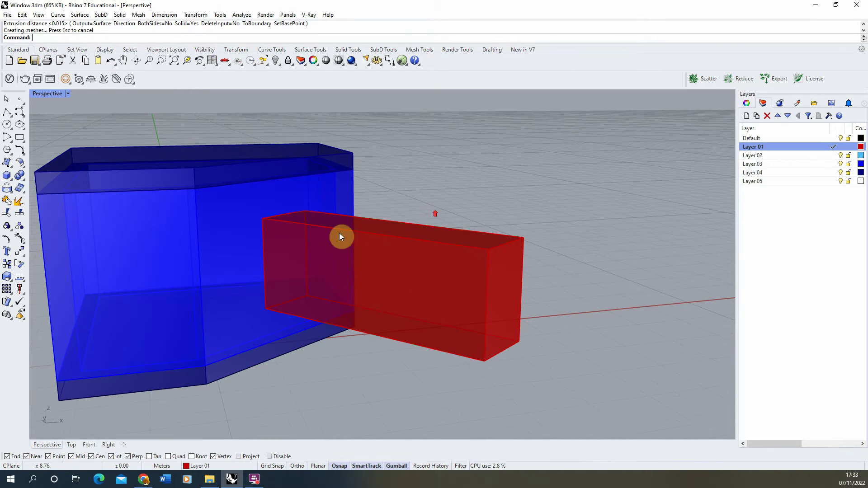
- Draw a reference polyline along the extruded box's lower long edge, from the wall corner to the outer corner
{"action": "left_click", "coordinate": [5, 115]}
{"action": "left_click", "coordinate": [266, 310]}
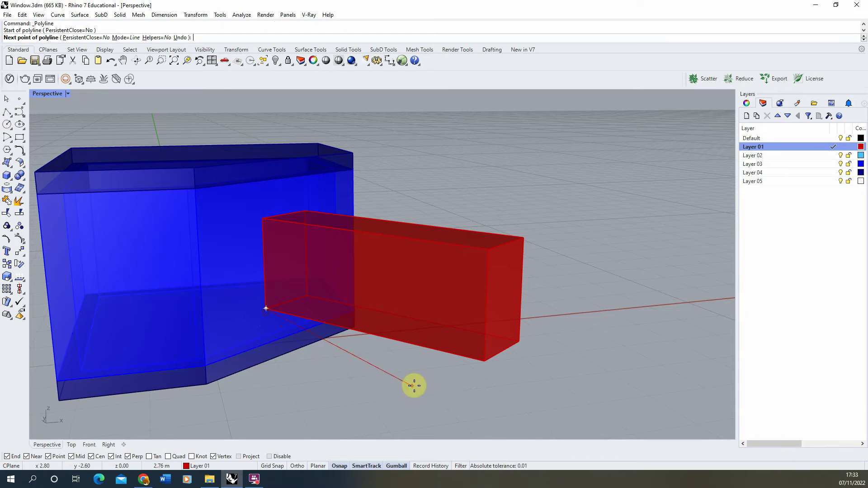
{"action": "left_click", "coordinate": [485, 361]}
{"action": "key", "text": "Escape"}
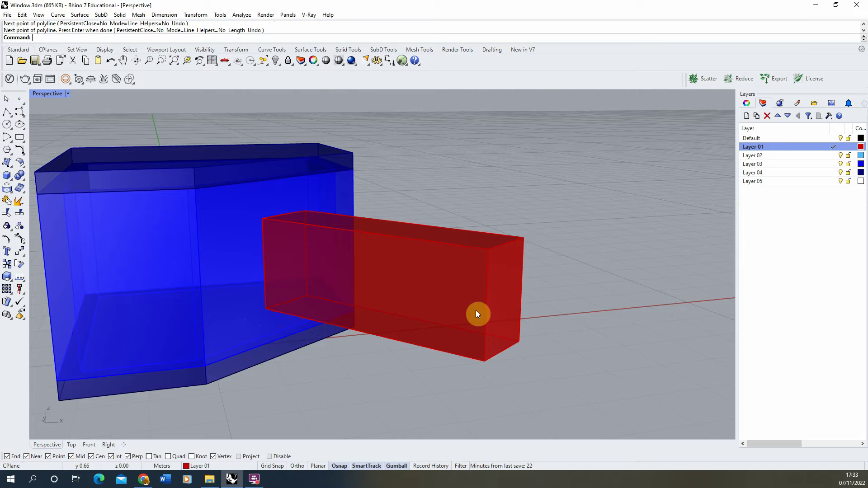
- Move the extruded box from its outer lower corner to the midpoint of the reference line, so it passes through the wall
{"action": "left_click", "coordinate": [475, 310]}
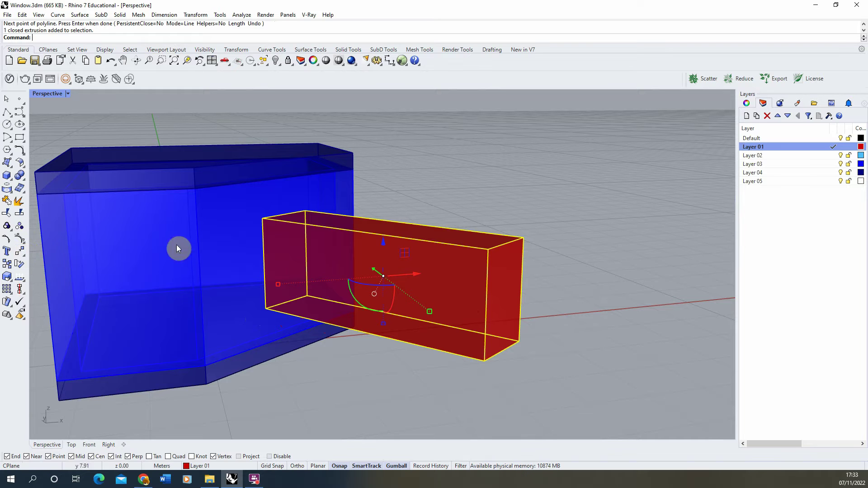
{"action": "left_click", "coordinate": [20, 254]}
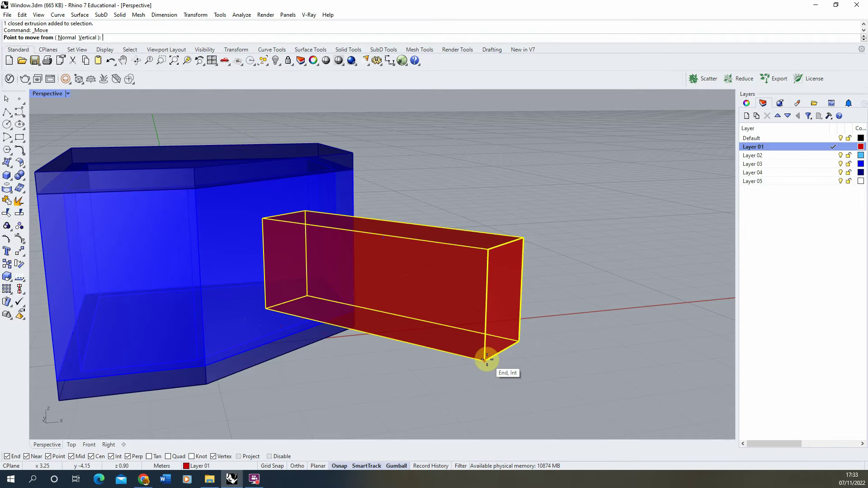
{"action": "left_click", "coordinate": [485, 360]}
{"action": "left_click", "coordinate": [365, 332]}
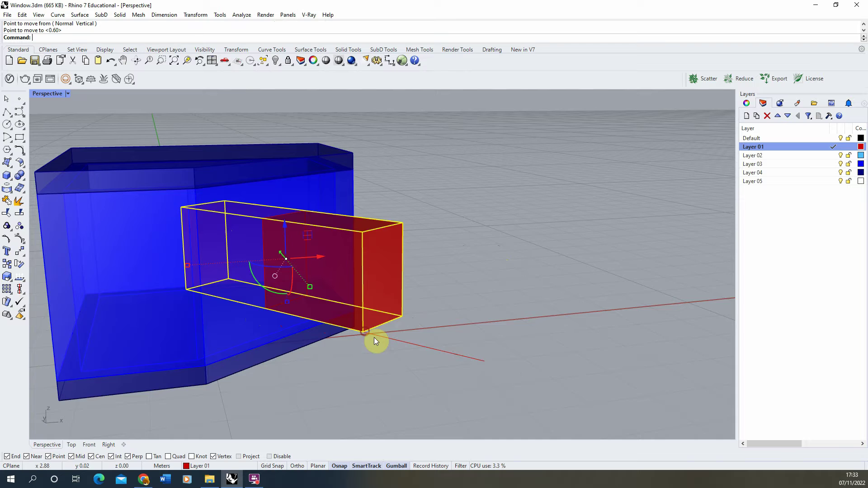
{"action": "scroll", "coordinate": [379, 331], "scroll_direction": "down", "scroll_amount": 6}
{"action": "right_click_drag", "start_coordinate": [380, 333], "coordinate": [382, 356]}
{"action": "key", "text": "Escape"}
{"action": "scroll", "coordinate": [380, 342], "scroll_direction": "up", "scroll_amount": 3}
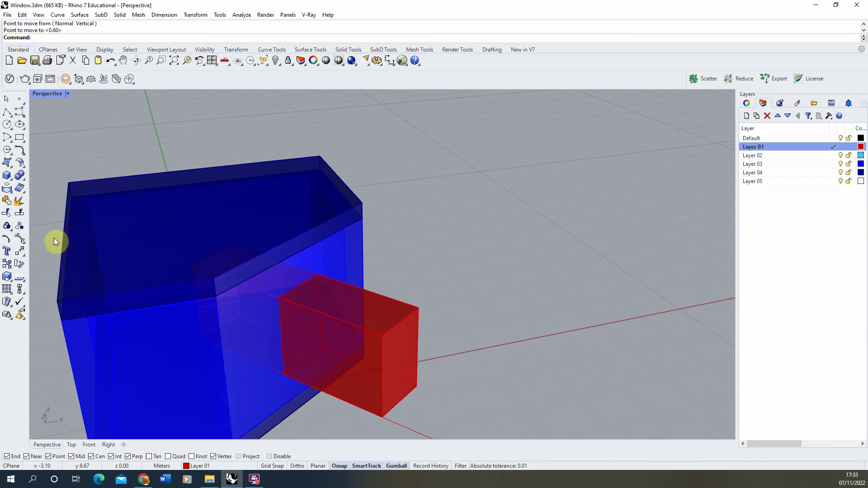
- Subtract the extruded box from the building's wall solid with Boolean Difference, deleting the cutting box
{"action": "left_click", "coordinate": [23, 182]}
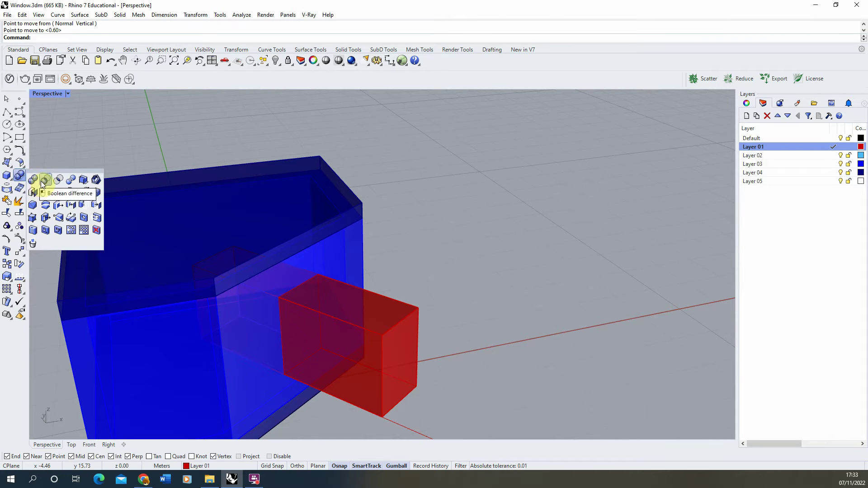
{"action": "left_click", "coordinate": [43, 183]}
{"action": "left_click", "coordinate": [357, 251]}
{"action": "right_click_drag", "start_coordinate": [362, 240], "coordinate": [354, 231]}
{"action": "right_click", "coordinate": [469, 294]}
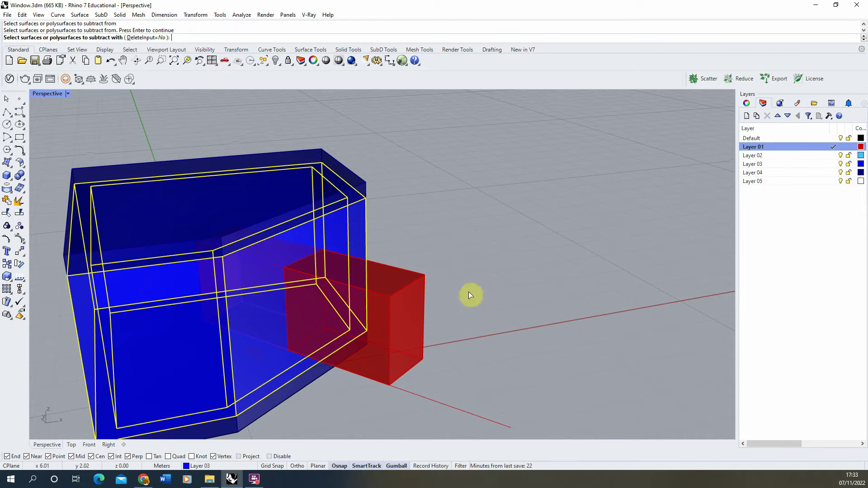
{"action": "left_click", "coordinate": [416, 301]}
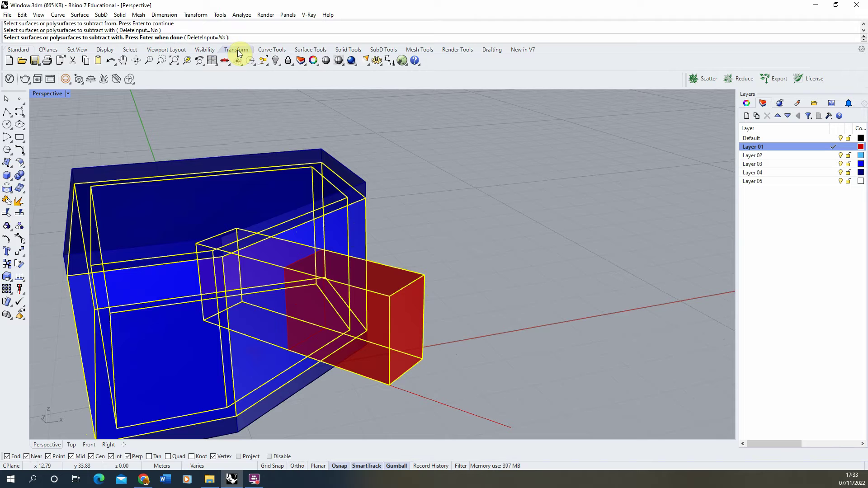
{"action": "left_click", "coordinate": [221, 38]}
{"action": "right_click", "coordinate": [422, 269]}
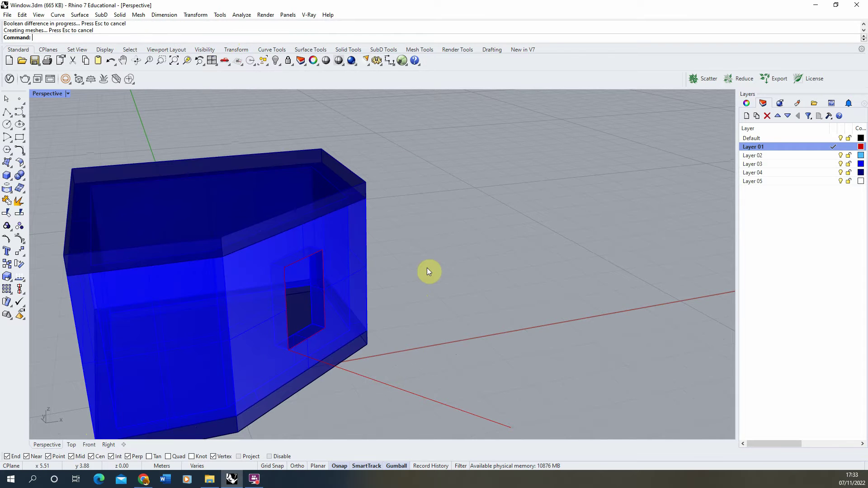
- Copy the window outline rectangle from its lower corner on the wall to the midpoint of the reference line outside
{"action": "right_click_drag", "start_coordinate": [426, 268], "coordinate": [343, 275]}
{"action": "scroll", "coordinate": [409, 327], "scroll_direction": "up", "scroll_amount": 3}
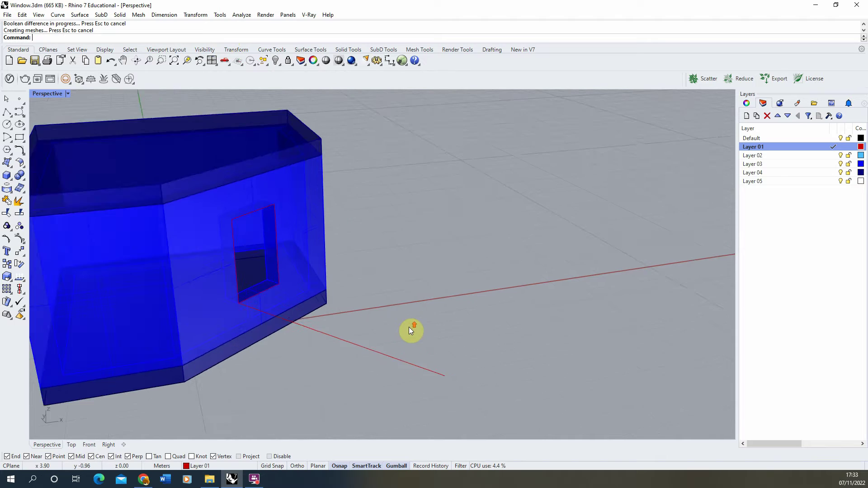
{"action": "scroll", "coordinate": [232, 283], "scroll_direction": "up", "scroll_amount": 3}
{"action": "left_click", "coordinate": [217, 278]}
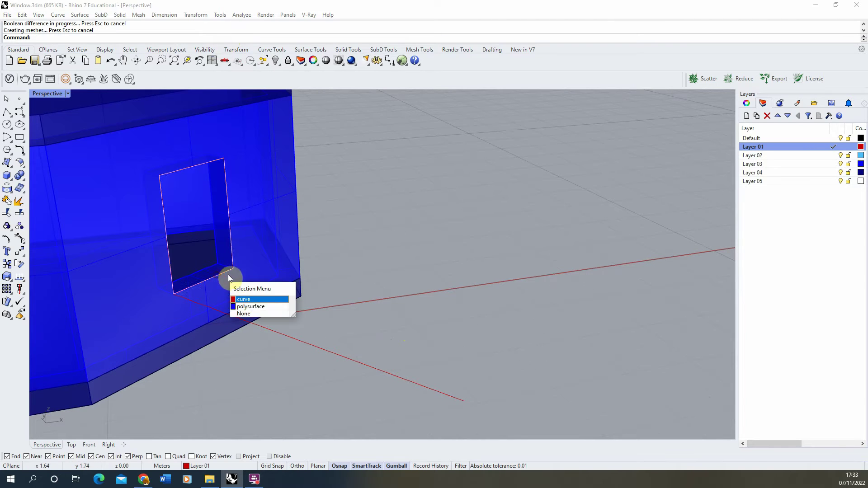
{"action": "left_click", "coordinate": [250, 306]}
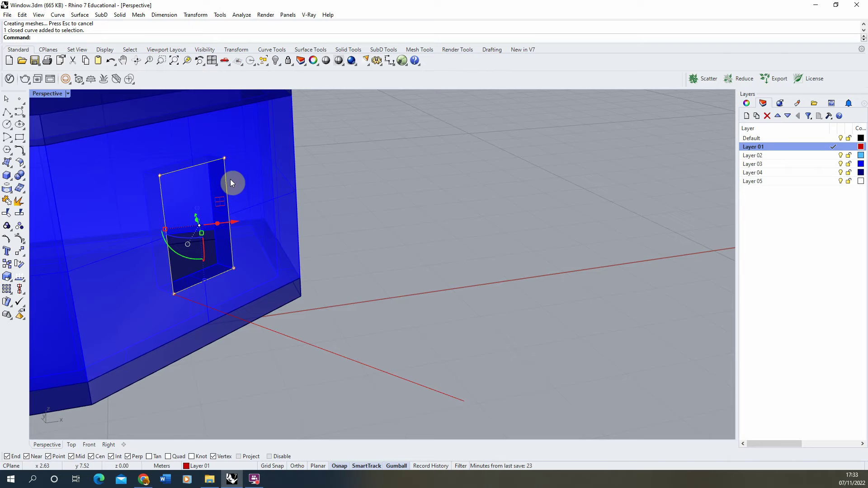
{"action": "left_click", "coordinate": [10, 265]}
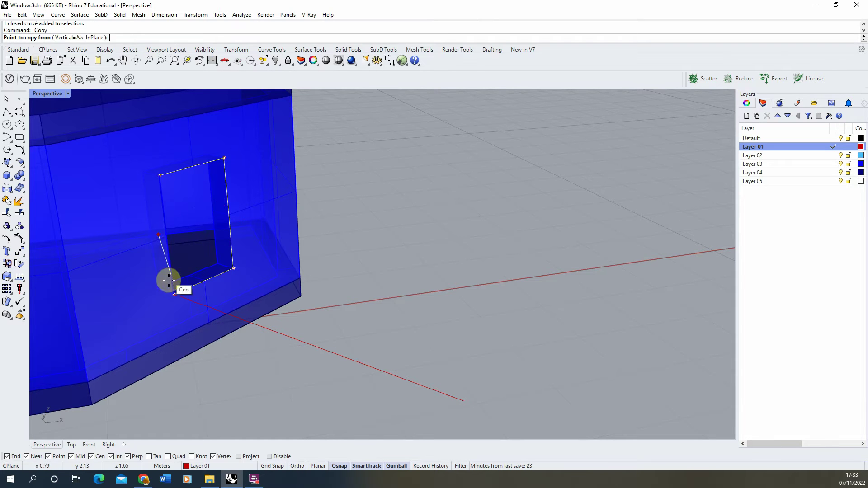
{"action": "left_click", "coordinate": [173, 294]}
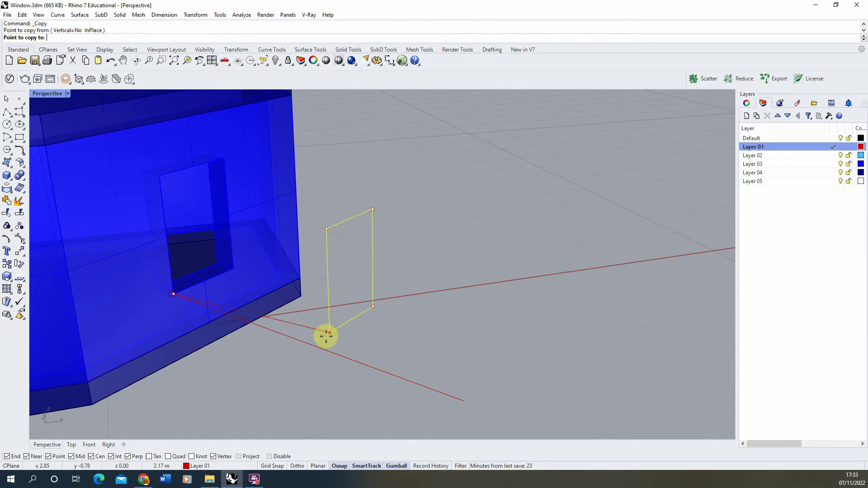
{"action": "left_click", "coordinate": [295, 339]}
{"action": "key", "text": "Return"}
{"action": "scroll", "coordinate": [393, 316], "scroll_direction": "down", "scroll_amount": 3}
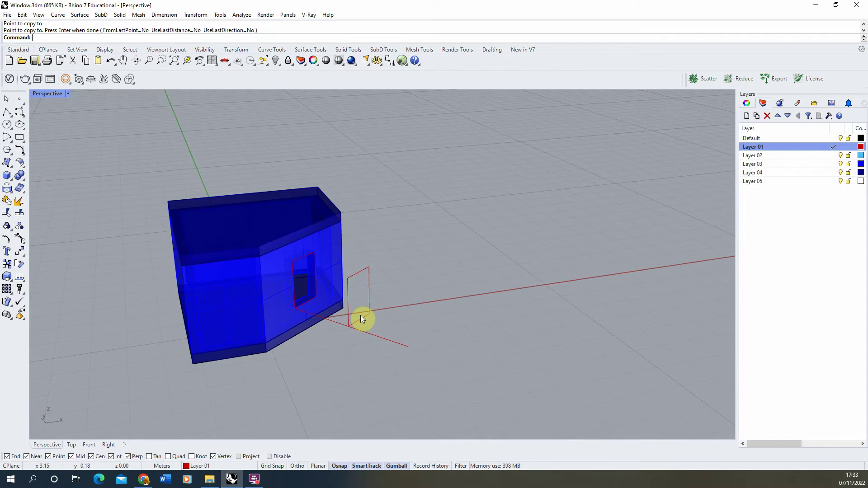
{"action": "scroll", "coordinate": [371, 318], "scroll_direction": "up", "scroll_amount": 3}
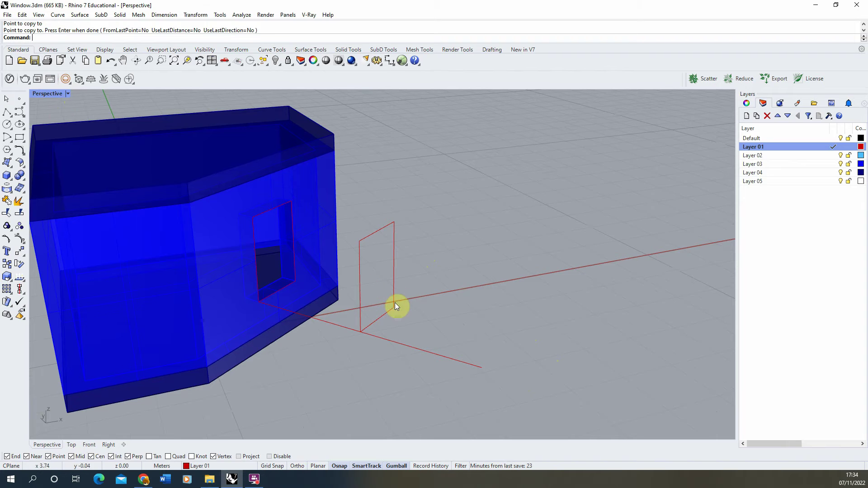
- In the Top view, start a polyline beside the copied outline with a 0.06 m segment downward and a 0.06 m segment rightward
{"action": "double_click", "coordinate": [50, 94]}
{"action": "double_click", "coordinate": [34, 93]}
{"action": "scroll", "coordinate": [179, 174], "scroll_direction": "down", "scroll_amount": 6}
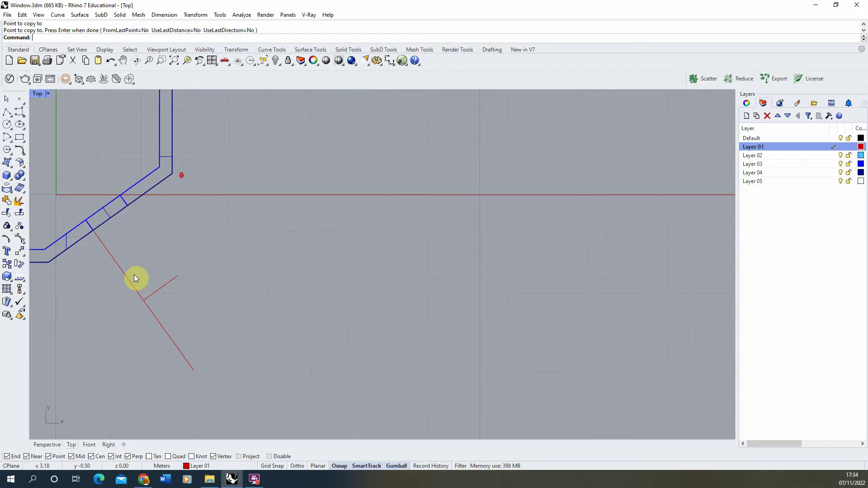
{"action": "scroll", "coordinate": [138, 294], "scroll_direction": "up", "scroll_amount": 8}
{"action": "scroll", "coordinate": [260, 271], "scroll_direction": "up", "scroll_amount": 8}
{"action": "left_click", "coordinate": [7, 111]}
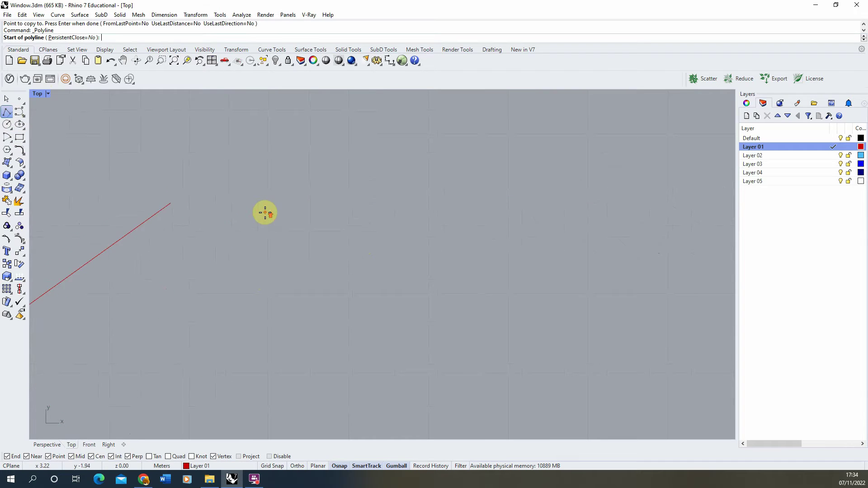
{"action": "left_click", "coordinate": [263, 223]}
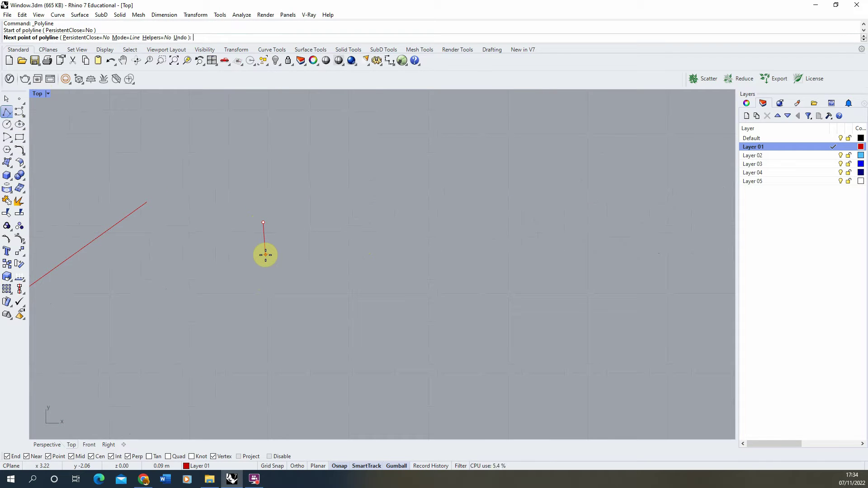
{"action": "type", "text": "0.06"}
{"action": "key", "text": "Return"}
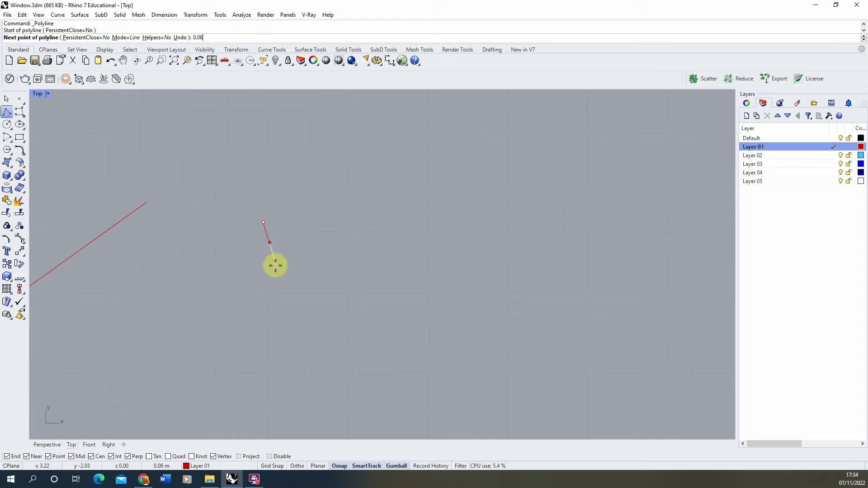
{"action": "left_click", "coordinate": [265, 262], "text": "shift"}
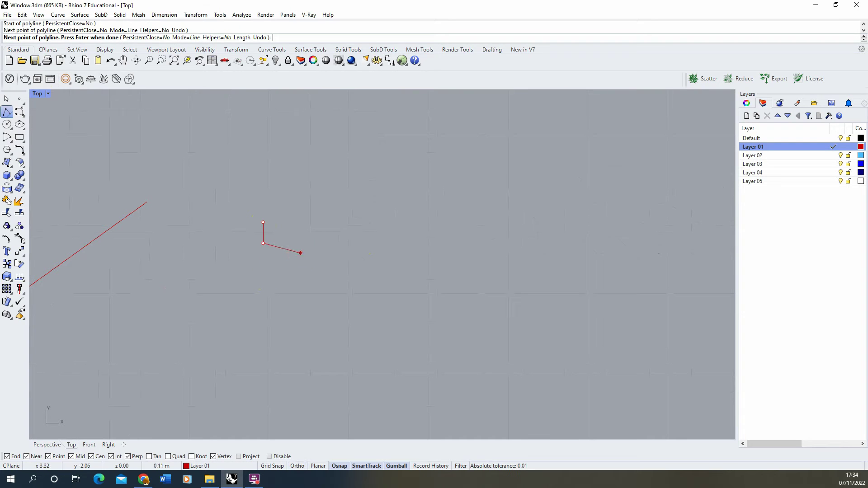
{"action": "type", "text": "0.06"}
{"action": "key", "text": "Return"}
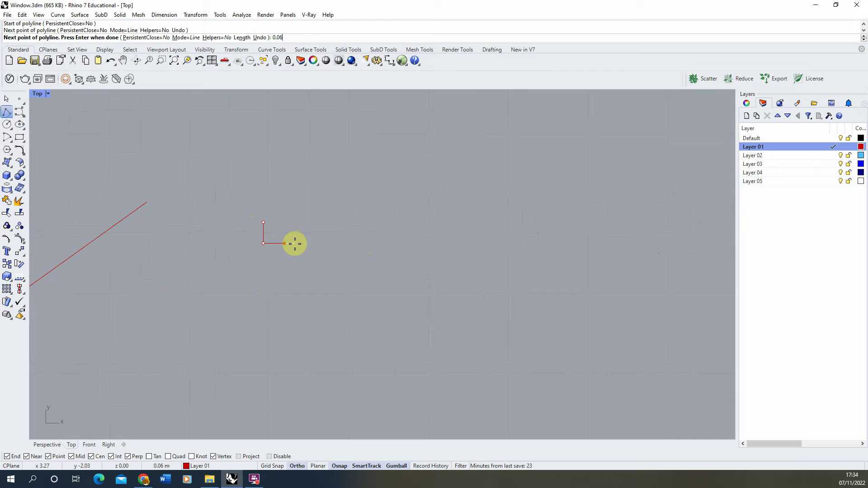
{"action": "left_click", "coordinate": [294, 243]}
- Continue the polyline 0.03 m up, 0.03 m left and 0.03 m up, and close it at its start as an L-shaped profile
{"action": "type", "text": "0."}
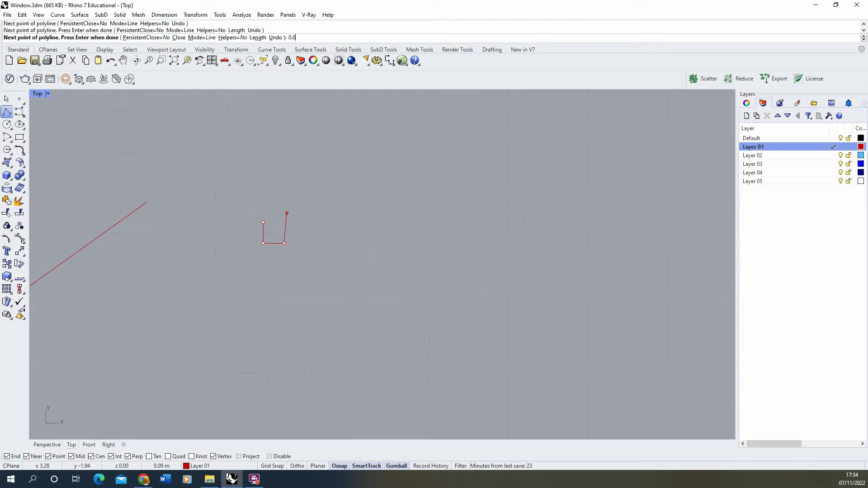
{"action": "type", "text": "3"}
{"action": "key", "text": "Return"}
{"action": "left_click", "coordinate": [284, 221], "text": "shift"}
{"action": "scroll", "coordinate": [267, 234], "scroll_direction": "up", "scroll_amount": 6}
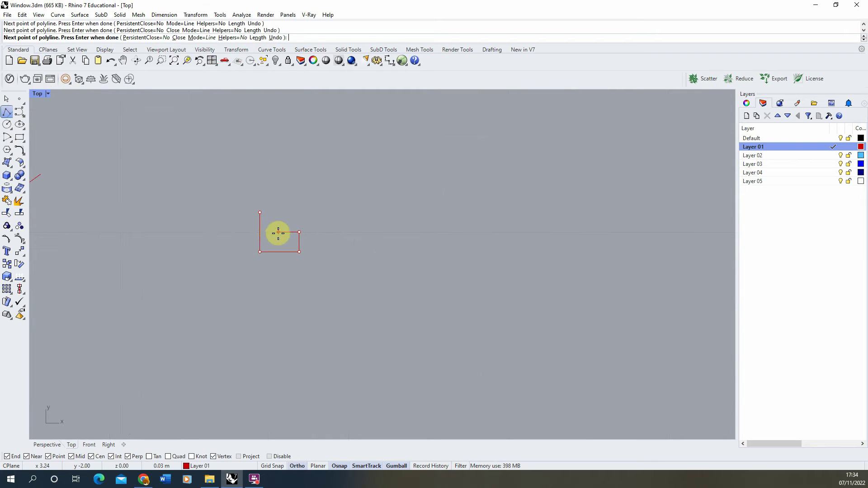
{"action": "type", "text": "0.03"}
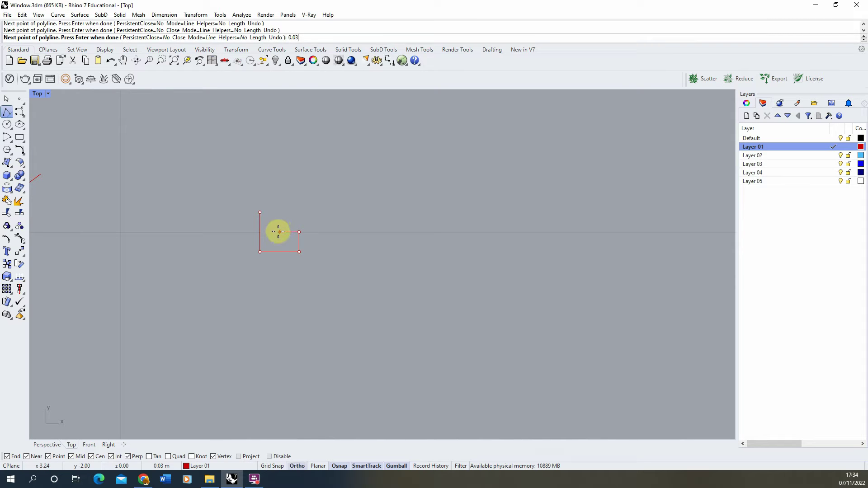
{"action": "left_click", "coordinate": [278, 232], "text": "shift"}
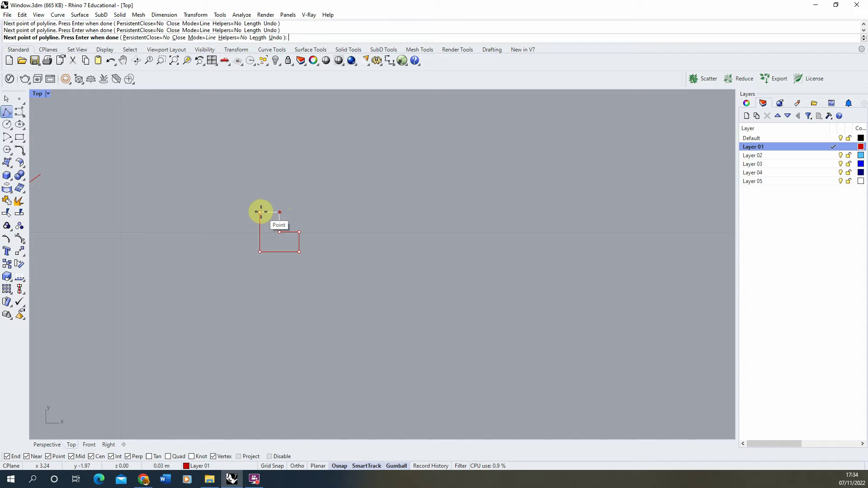
{"action": "left_click", "coordinate": [260, 213]}
- In the Perspective view, move the L-shaped profile from its outer corner to the midpoint of the copied rectangle's near vertical side
{"action": "scroll", "coordinate": [338, 216], "scroll_direction": "down", "scroll_amount": 2}
{"action": "left_click_drag", "start_coordinate": [337, 213], "coordinate": [267, 248]}
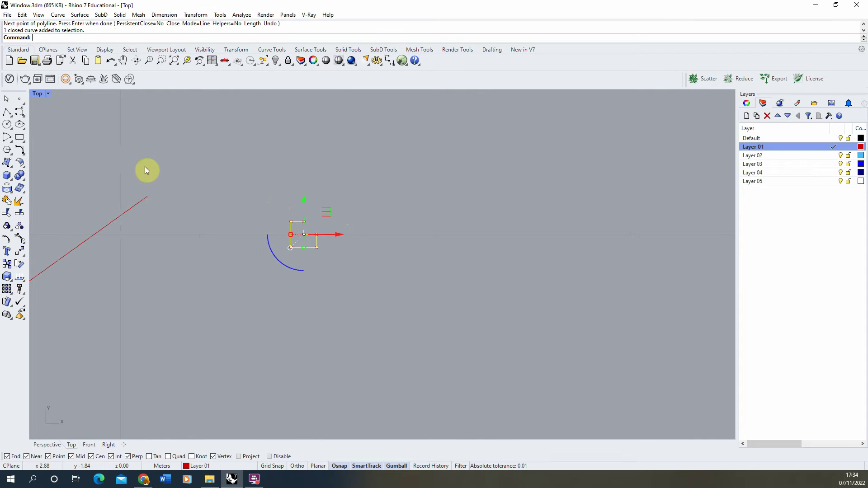
{"action": "double_click", "coordinate": [37, 94]}
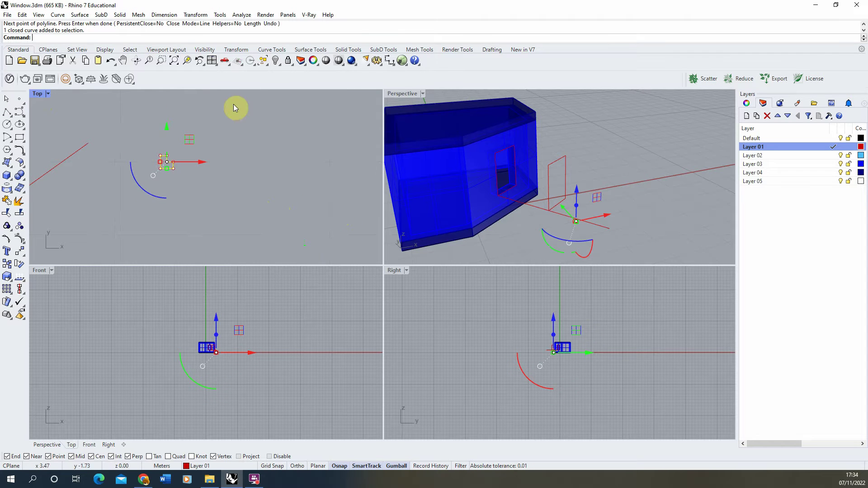
{"action": "double_click", "coordinate": [400, 94]}
{"action": "left_click", "coordinate": [20, 251]}
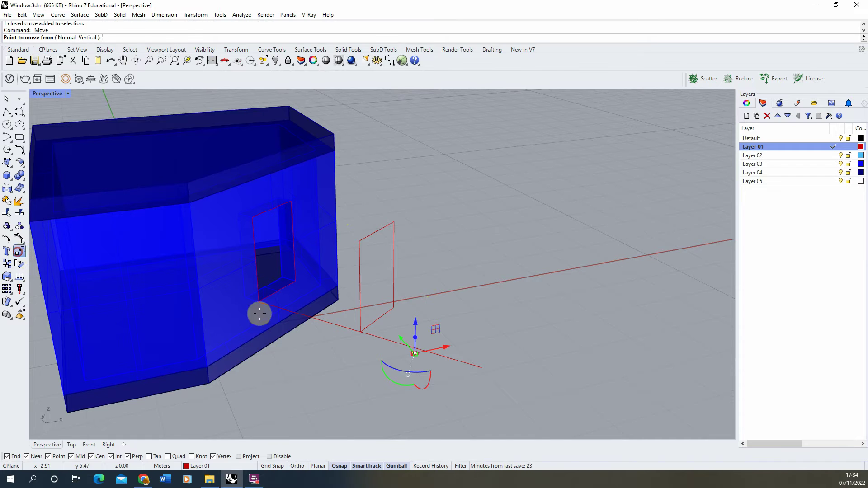
{"action": "scroll", "coordinate": [428, 360], "scroll_direction": "up", "scroll_amount": 8}
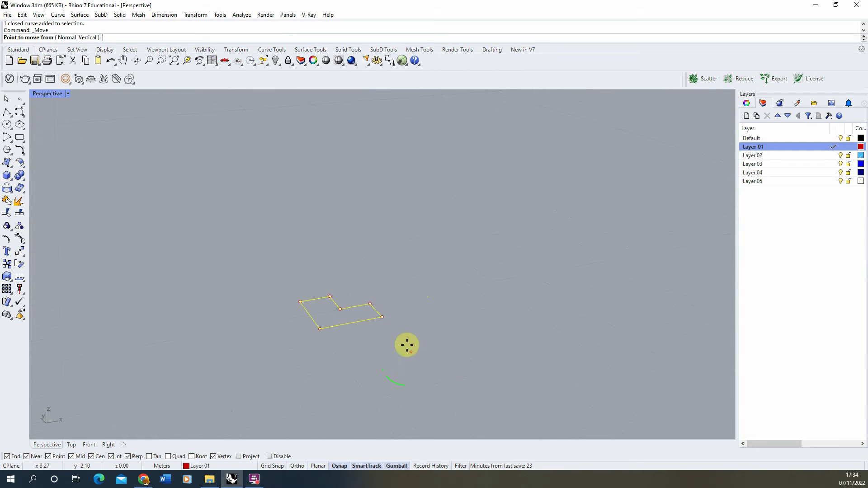
{"action": "left_click", "coordinate": [382, 317]}
{"action": "scroll", "coordinate": [403, 352], "scroll_direction": "down", "scroll_amount": 8}
{"action": "left_click", "coordinate": [347, 283]}
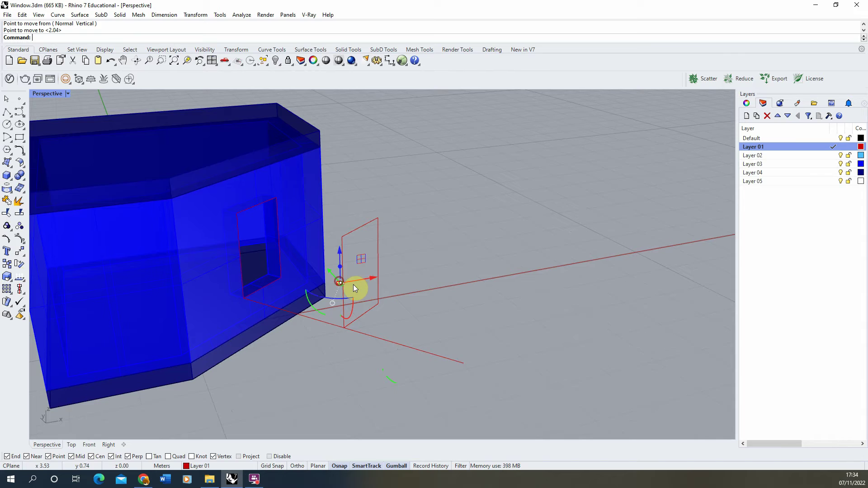
- Rotate the L-shaped profile about its snapped corner, using the rectangle's far lower corner as second reference to align it with the frame outline
{"action": "scroll", "coordinate": [348, 289], "scroll_direction": "up", "scroll_amount": 3}
{"action": "scroll", "coordinate": [358, 307], "scroll_direction": "down", "scroll_amount": 3}
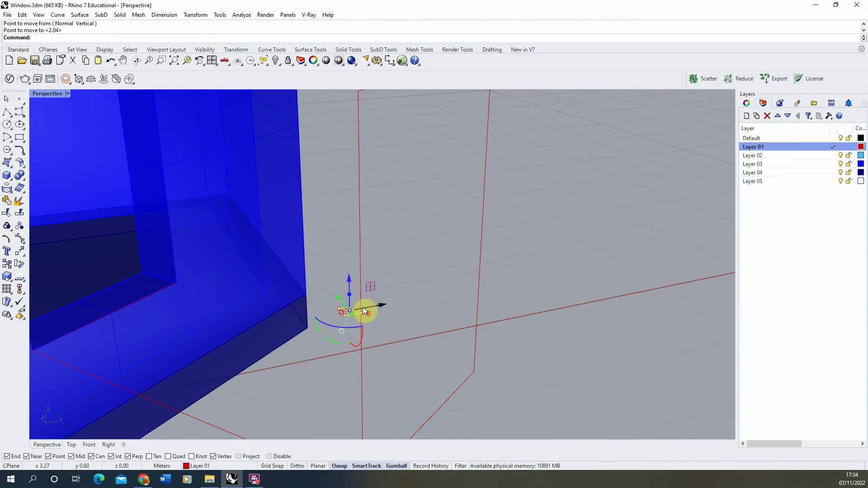
{"action": "scroll", "coordinate": [366, 334], "scroll_direction": "down", "scroll_amount": 2}
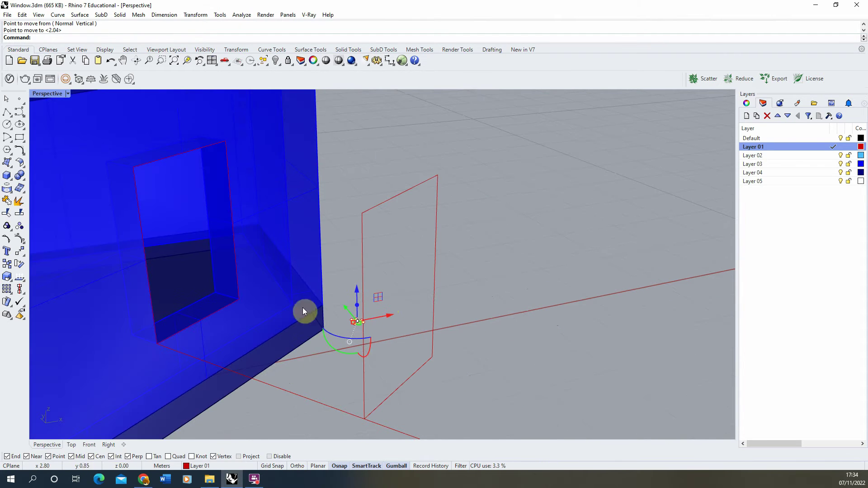
{"action": "left_click", "coordinate": [18, 265]}
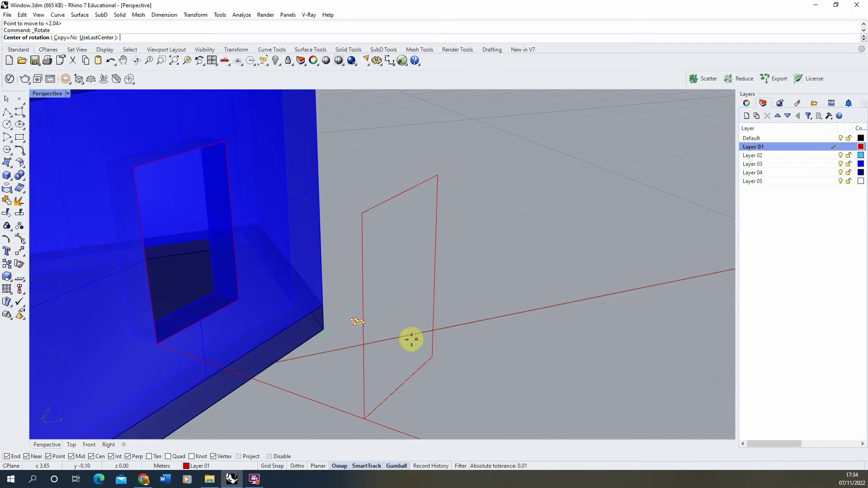
{"action": "scroll", "coordinate": [364, 322], "scroll_direction": "up", "scroll_amount": 3}
{"action": "left_click", "coordinate": [364, 321]}
{"action": "left_click", "coordinate": [357, 300]}
{"action": "scroll", "coordinate": [356, 300], "scroll_direction": "down", "scroll_amount": 1}
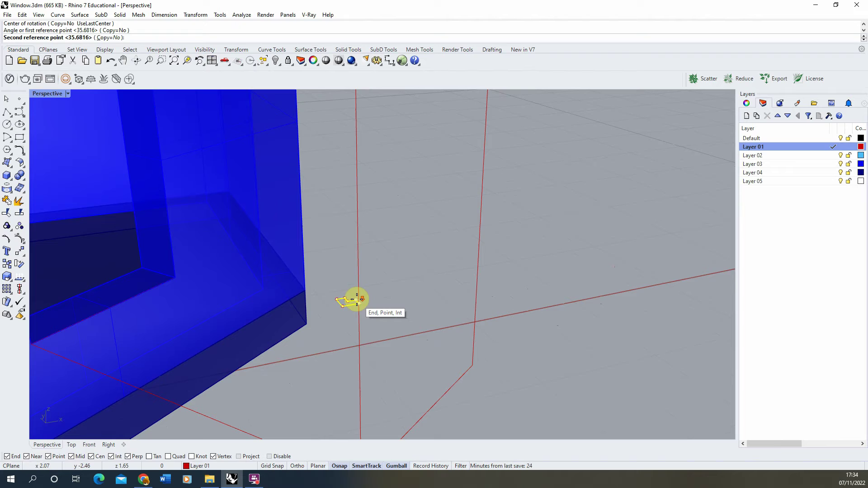
{"action": "left_click", "coordinate": [473, 364]}
{"action": "left_click", "coordinate": [406, 303]}
- Sweep the L-shaped profile along the copied rectangle as a single rail, with freeform frame style and unchanged cross sections
{"action": "right_click_drag", "start_coordinate": [376, 294], "coordinate": [381, 290]}
{"action": "left_click", "coordinate": [377, 223]}
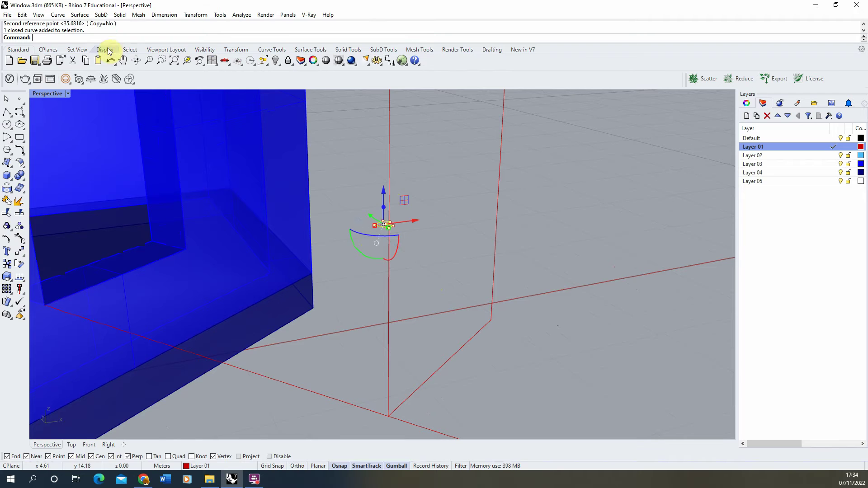
{"action": "left_click", "coordinate": [186, 61]}
{"action": "right_click_drag", "start_coordinate": [424, 242], "coordinate": [419, 285]}
{"action": "scroll", "coordinate": [404, 284], "scroll_direction": "up", "scroll_amount": 3}
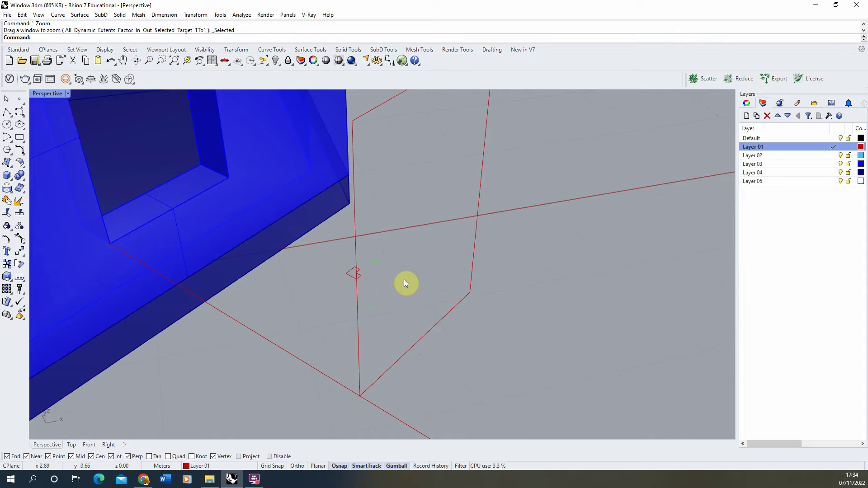
{"action": "key", "text": "Return"}
{"action": "left_click", "coordinate": [355, 215]}
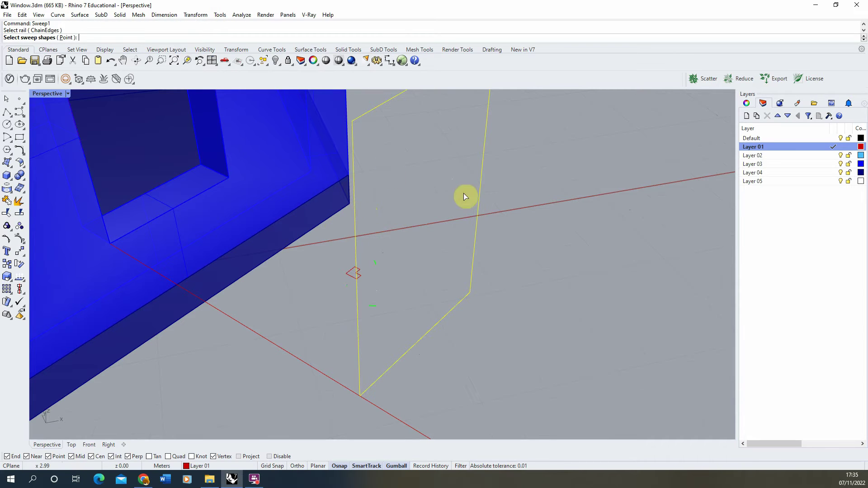
{"action": "left_click", "coordinate": [362, 278]}
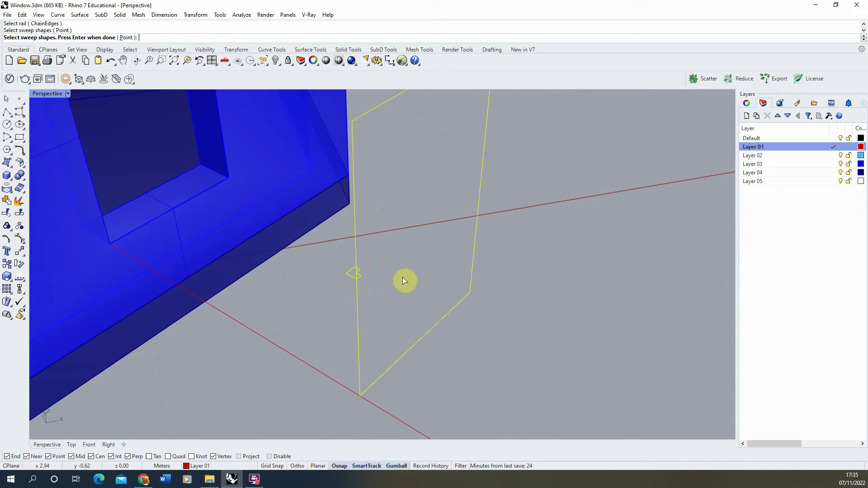
{"action": "key", "text": "Return"}
{"action": "key", "text": "Return"}
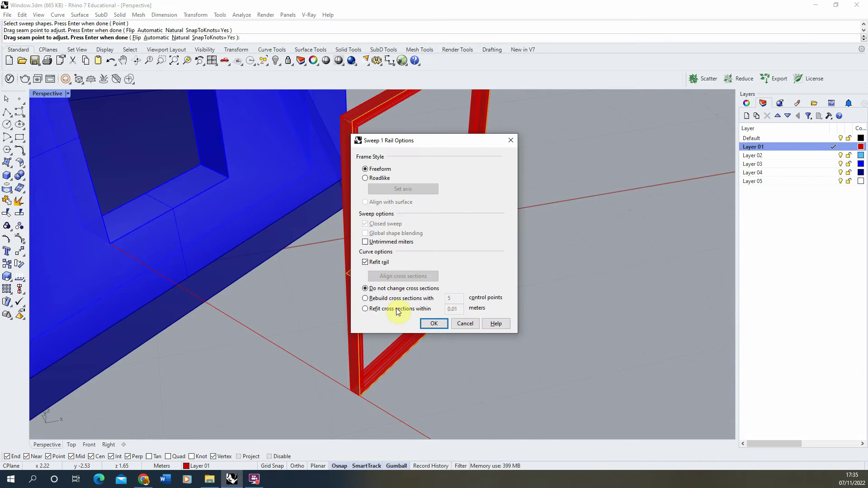
{"action": "left_click", "coordinate": [434, 324]}
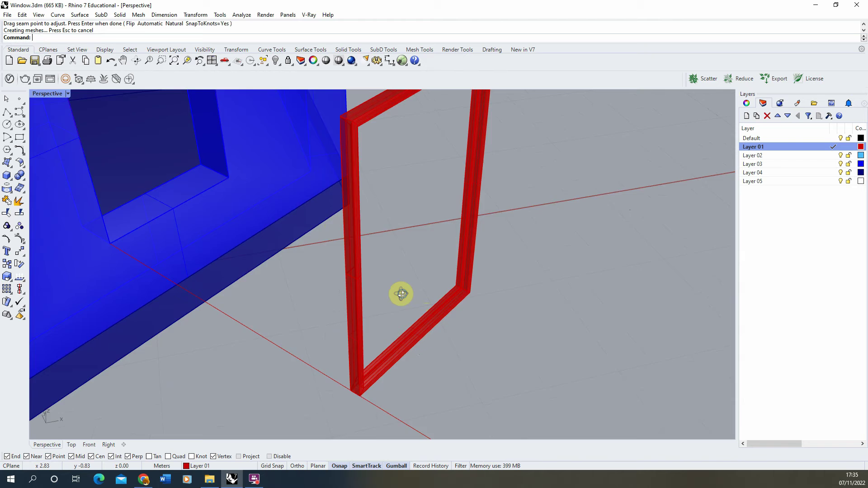
- Copy the window outline curve from its lower near corner at the wall opening to the far end of the guide line
{"action": "right_click_drag", "start_coordinate": [401, 294], "coordinate": [359, 392]}
{"action": "scroll", "coordinate": [380, 400], "scroll_direction": "up", "scroll_amount": 3}
{"action": "scroll", "coordinate": [482, 340], "scroll_direction": "up", "scroll_amount": 2}
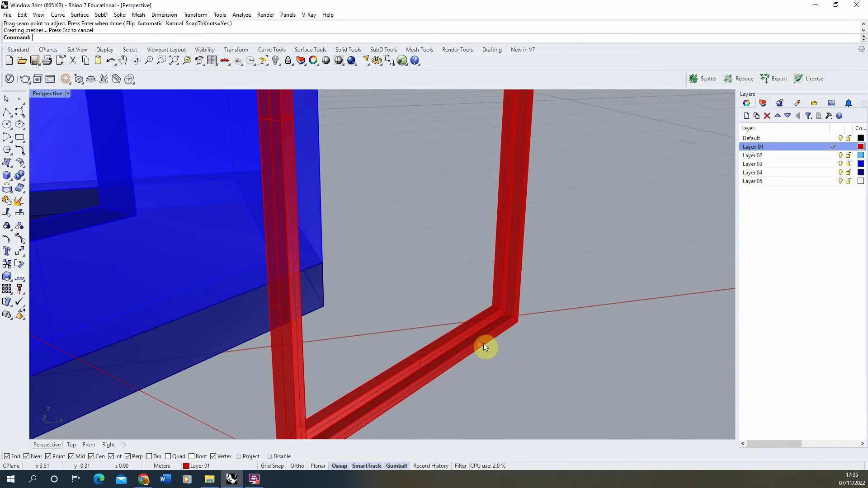
{"action": "scroll", "coordinate": [463, 341], "scroll_direction": "down", "scroll_amount": 6}
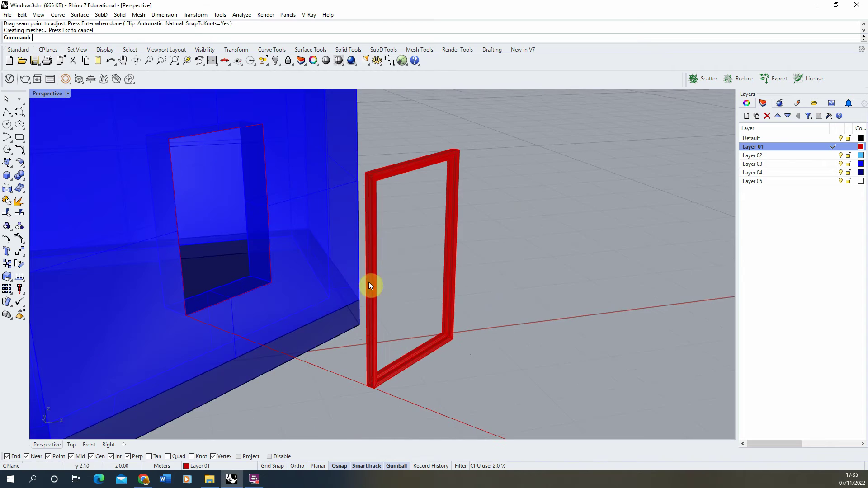
{"action": "right_click_drag", "start_coordinate": [339, 269], "coordinate": [248, 281]}
{"action": "left_click", "coordinate": [254, 295]}
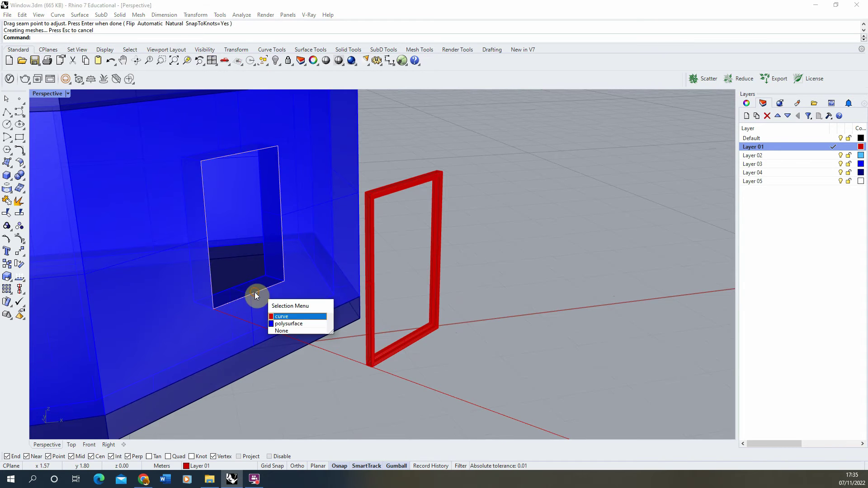
{"action": "left_click", "coordinate": [285, 318]}
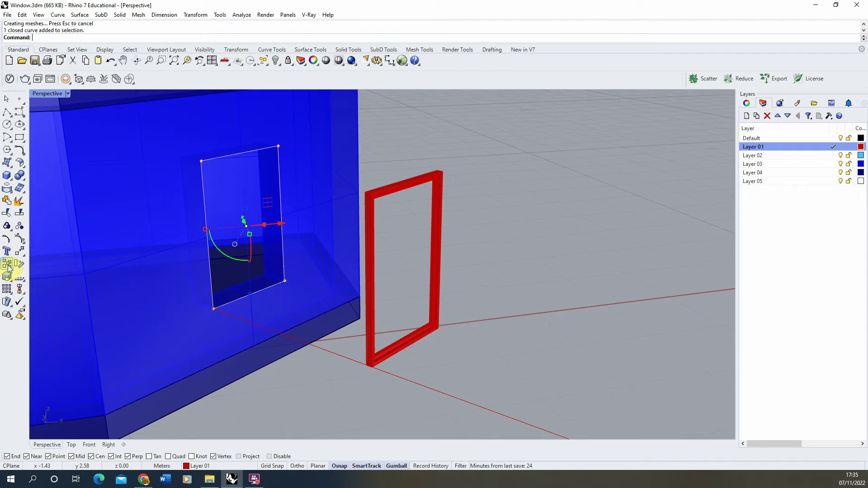
{"action": "left_click", "coordinate": [18, 289]}
{"action": "left_click", "coordinate": [212, 312]}
{"action": "scroll", "coordinate": [212, 312], "scroll_direction": "down", "scroll_amount": 3}
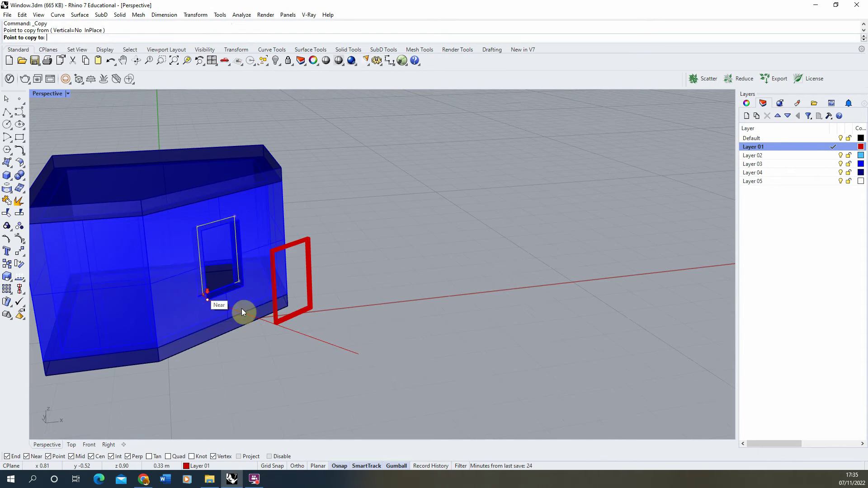
{"action": "left_click", "coordinate": [360, 354]}
{"action": "right_click", "coordinate": [343, 295]}
{"action": "scroll", "coordinate": [362, 289], "scroll_direction": "up", "scroll_amount": 3}
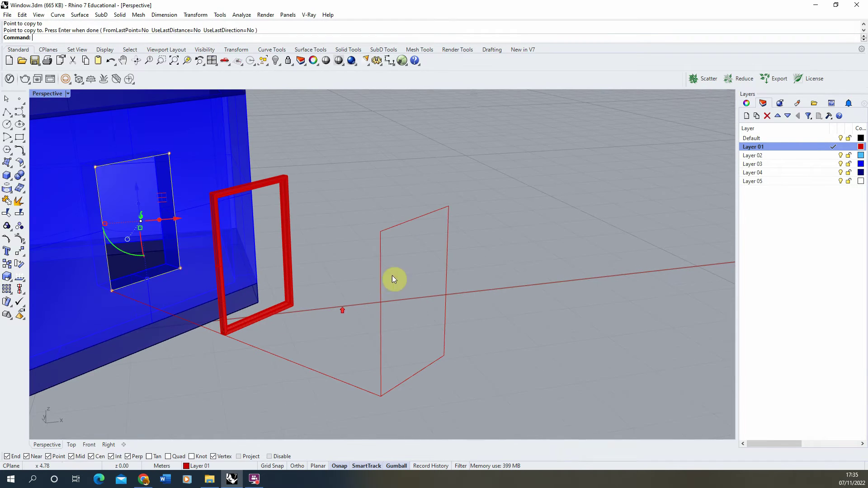
- Make Layer 02 current and extrude the newly copied outline 0.015 m as a solid glass pane
{"action": "left_click", "coordinate": [769, 156]}
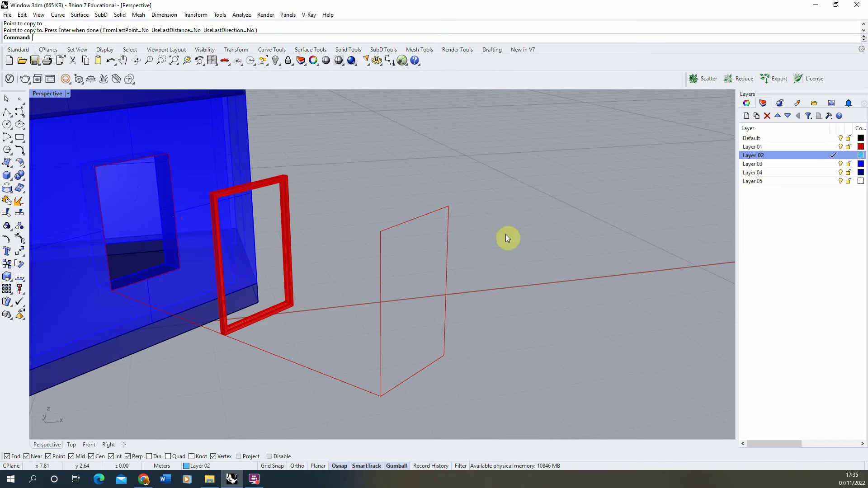
{"action": "left_click", "coordinate": [391, 268]}
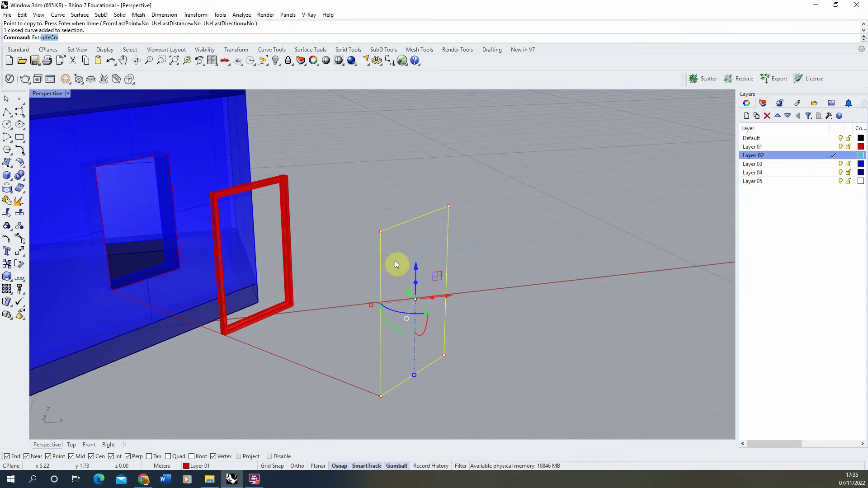
{"action": "type", "text": "Ext"}
{"action": "key", "text": "Return"}
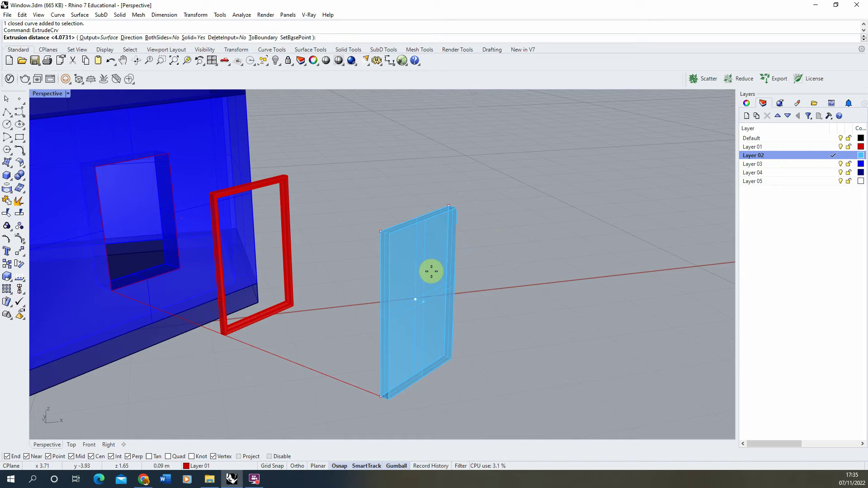
{"action": "type", "text": "0."}
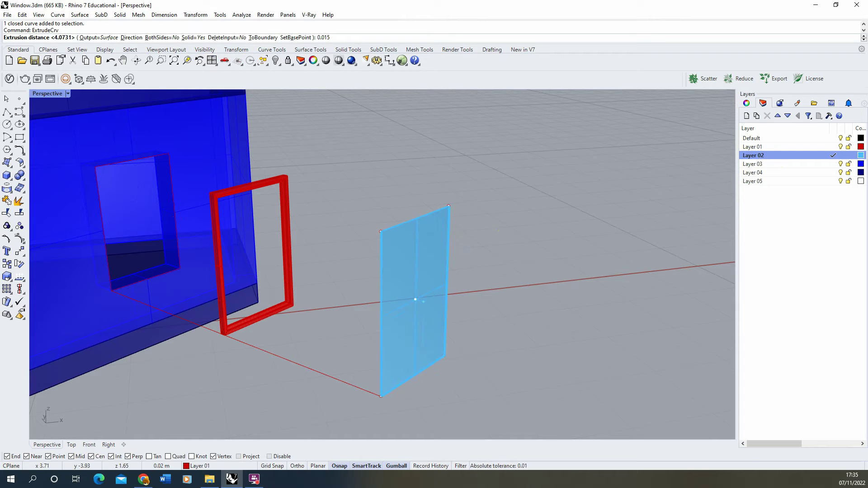
{"action": "type", "text": "015"}
{"action": "key", "text": "Return"}
- Move the glass pane by its lower near corner along the guide line into the thickness of the red frame
{"action": "scroll", "coordinate": [385, 411], "scroll_direction": "up", "scroll_amount": 4}
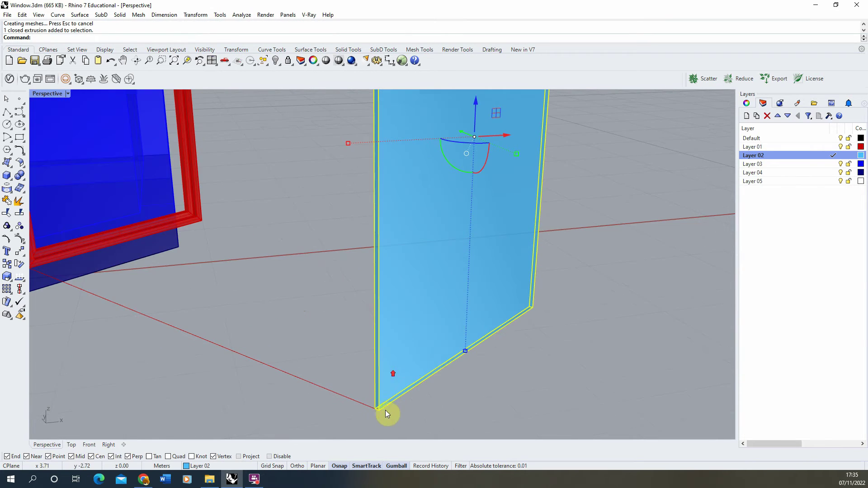
{"action": "scroll", "coordinate": [492, 405], "scroll_direction": "down", "scroll_amount": 4}
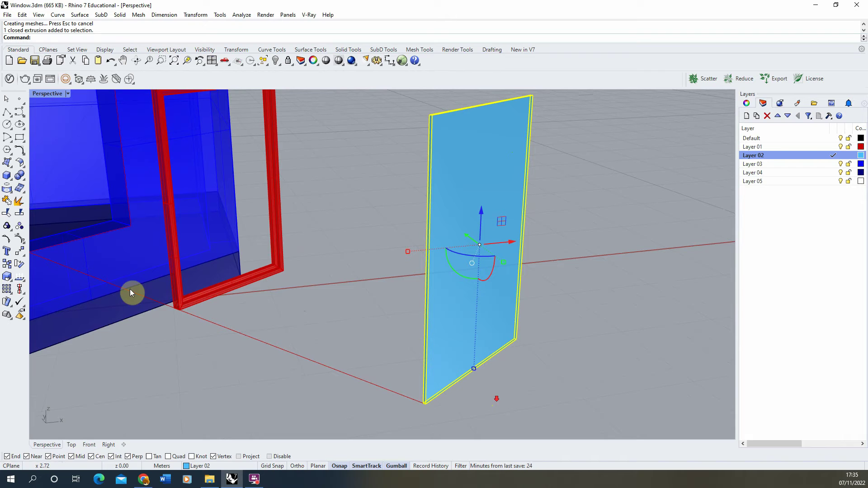
{"action": "left_click", "coordinate": [19, 252]}
{"action": "left_click", "coordinate": [425, 404]}
{"action": "scroll", "coordinate": [167, 305], "scroll_direction": "up", "scroll_amount": 6}
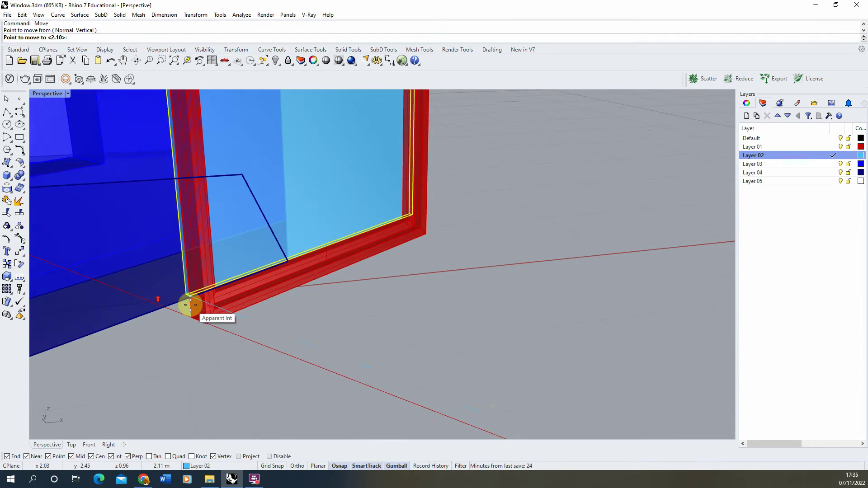
{"action": "left_click", "coordinate": [206, 332]}
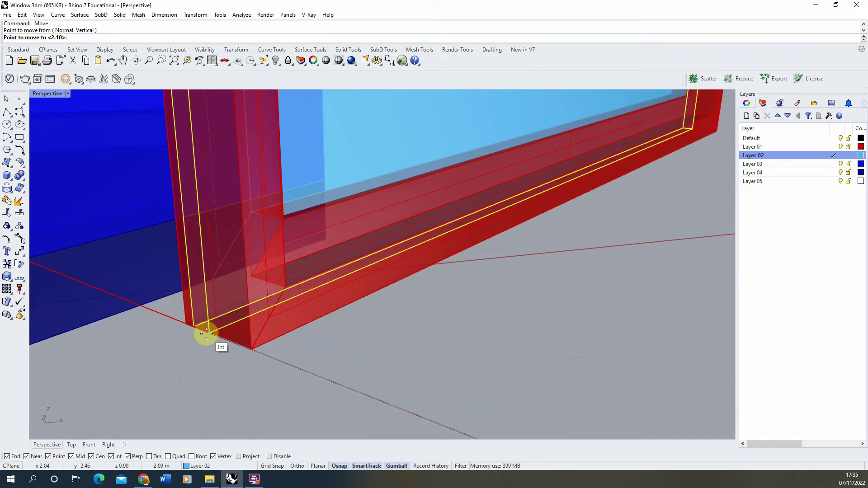
{"action": "right_click_drag", "start_coordinate": [204, 333], "coordinate": [320, 286]}
{"action": "scroll", "coordinate": [282, 329], "scroll_direction": "down", "scroll_amount": 8}
{"action": "left_click", "coordinate": [346, 333]}
- Subtract the red frame from the glass pane with Boolean Difference, setting DeleteInput to No
{"action": "scroll", "coordinate": [319, 285], "scroll_direction": "up", "scroll_amount": 8}
{"action": "scroll", "coordinate": [384, 350], "scroll_direction": "down", "scroll_amount": 5}
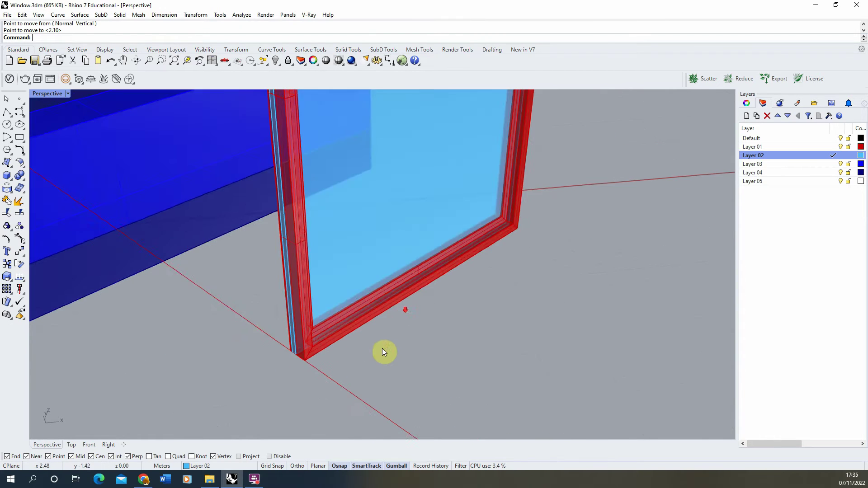
{"action": "right_click_drag", "start_coordinate": [383, 350], "coordinate": [358, 291]}
{"action": "scroll", "coordinate": [365, 266], "scroll_direction": "up", "scroll_amount": 3}
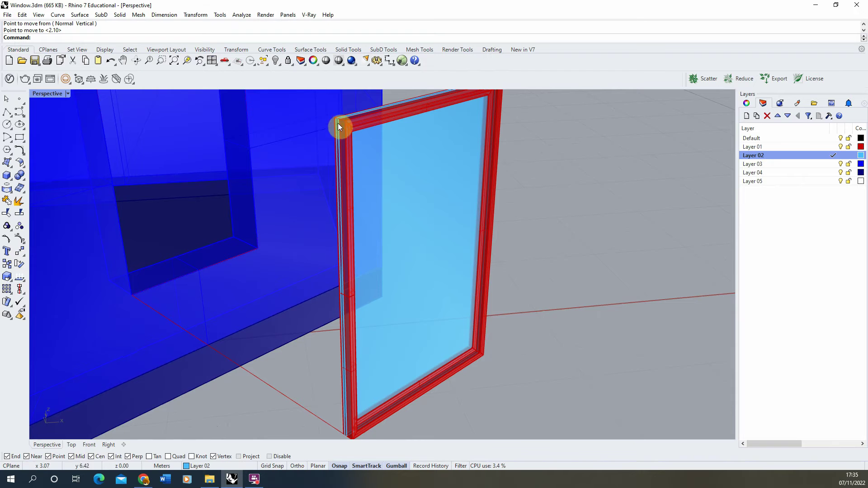
{"action": "scroll", "coordinate": [337, 135], "scroll_direction": "up", "scroll_amount": 3}
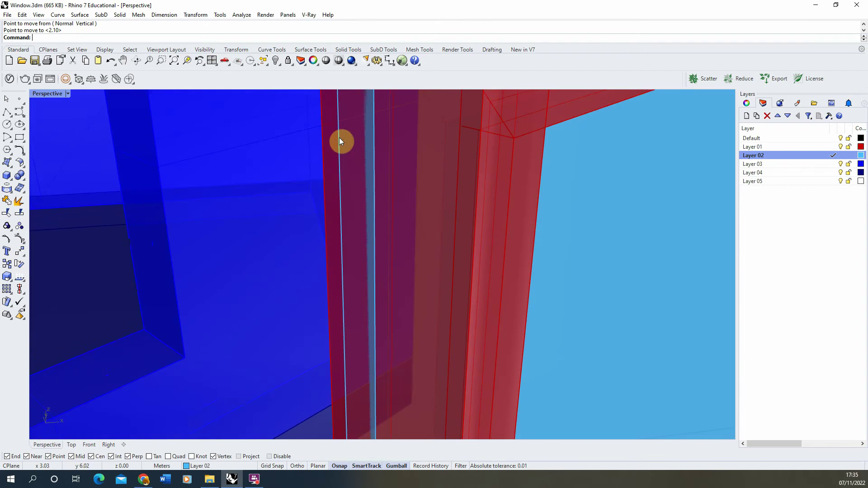
{"action": "scroll", "coordinate": [343, 156], "scroll_direction": "down", "scroll_amount": 3}
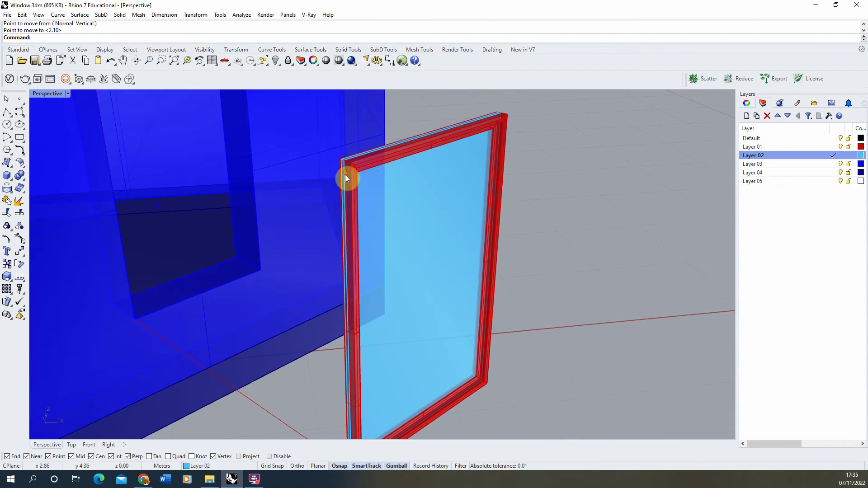
{"action": "left_click", "coordinate": [26, 182]}
{"action": "left_click", "coordinate": [50, 181]}
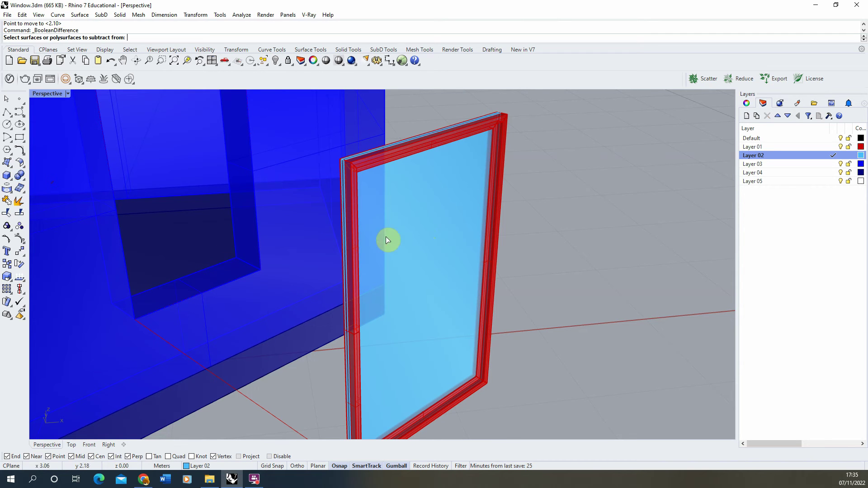
{"action": "left_click", "coordinate": [483, 189]}
{"action": "key", "text": "Return"}
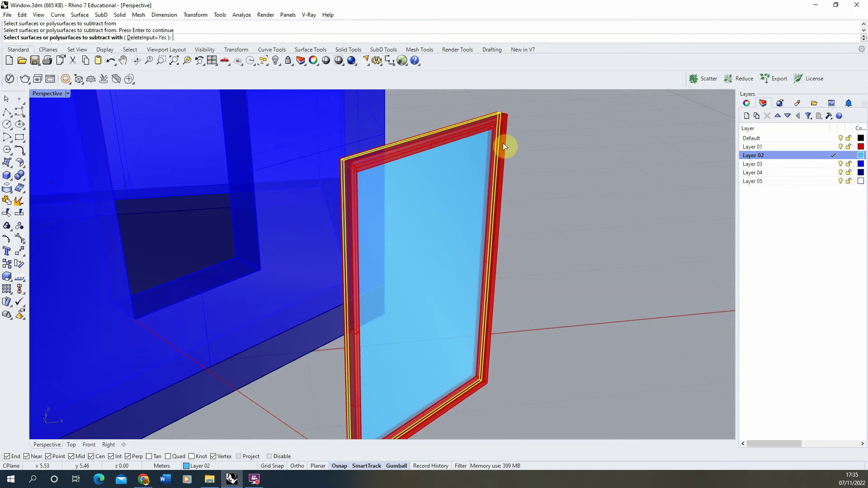
{"action": "left_click", "coordinate": [504, 137]}
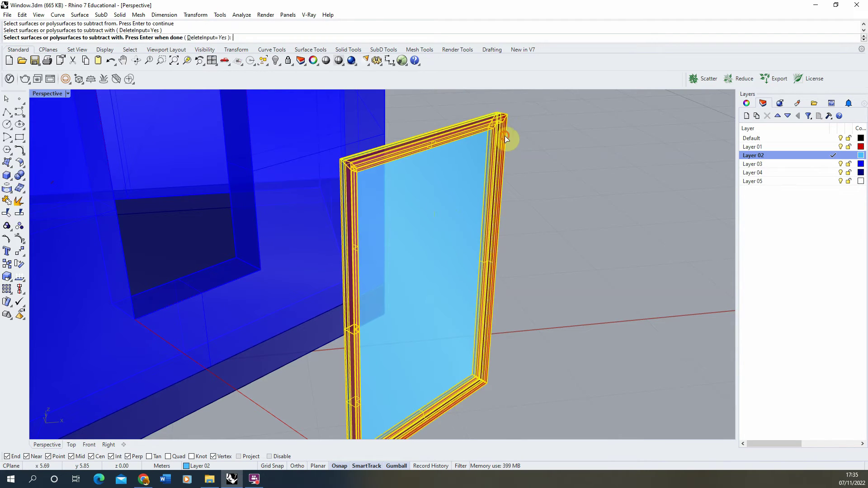
{"action": "left_click", "coordinate": [223, 38]}
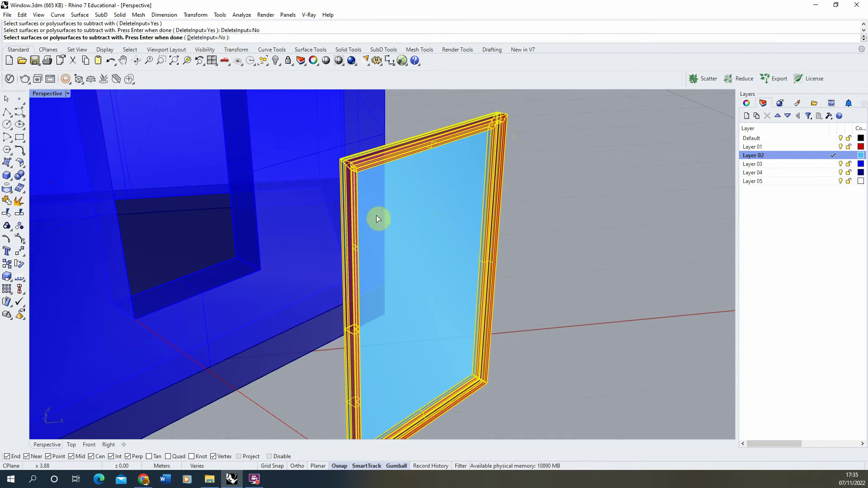
{"action": "key", "text": "Return"}
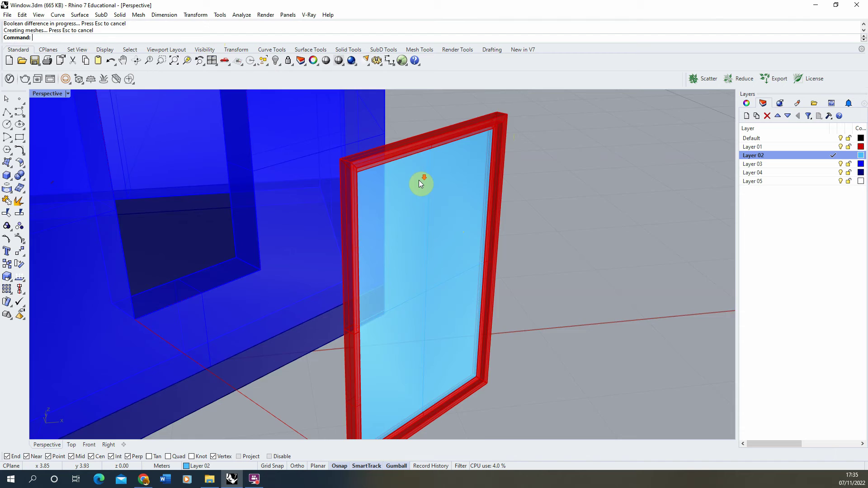
- Examine how the trimmed glass pane sits inside the frame from several angles
{"action": "left_click", "coordinate": [419, 180]}
{"action": "right_click_drag", "start_coordinate": [418, 180], "coordinate": [544, 286]}
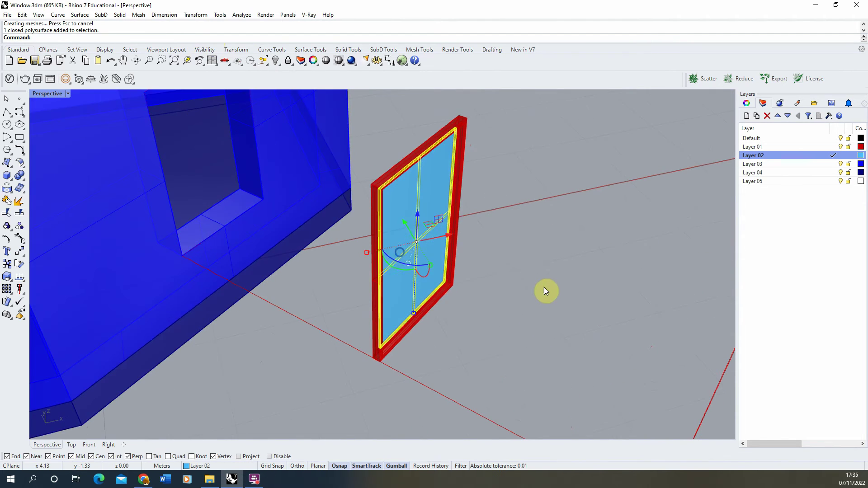
{"action": "left_click", "coordinate": [544, 286]}
{"action": "scroll", "coordinate": [342, 249], "scroll_direction": "down", "scroll_amount": 6}
{"action": "scroll", "coordinate": [390, 255], "scroll_direction": "up", "scroll_amount": 6}
{"action": "right_click_drag", "start_coordinate": [385, 255], "coordinate": [367, 204]}
{"action": "scroll", "coordinate": [367, 165], "scroll_direction": "down", "scroll_amount": 4}
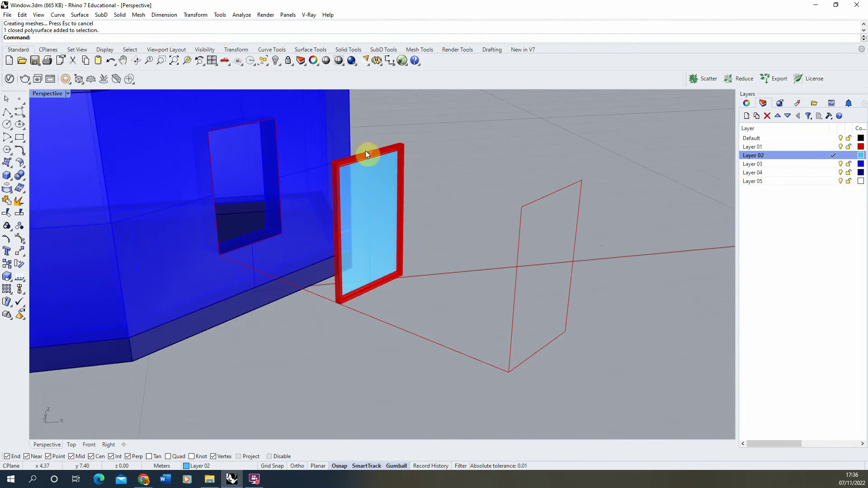
{"action": "scroll", "coordinate": [365, 151], "scroll_direction": "up", "scroll_amount": 3}
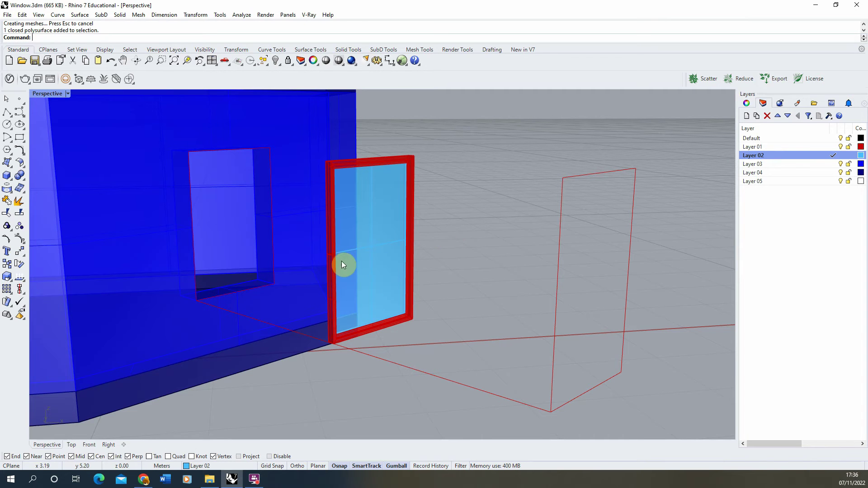
{"action": "scroll", "coordinate": [367, 201], "scroll_direction": "down", "scroll_amount": 2}
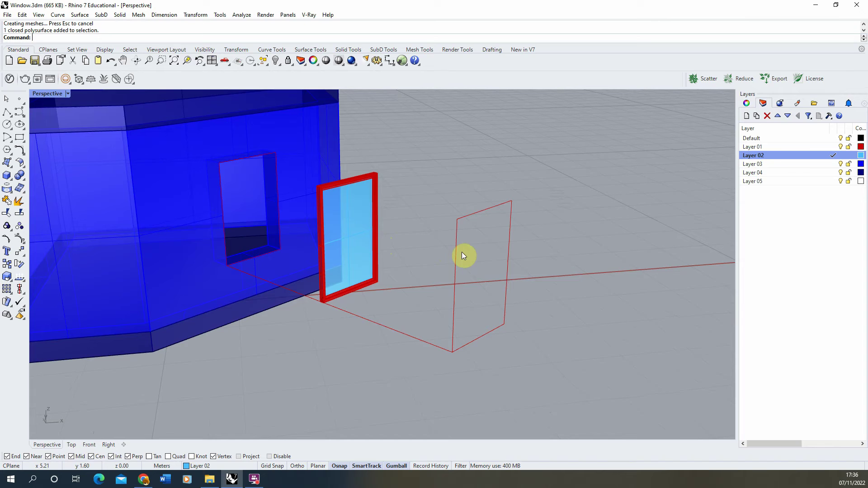
- Explode the free-standing window outline into separate lines and delete its top edge and the vertical edge farther from the guide line
{"action": "right_click_drag", "start_coordinate": [471, 264], "coordinate": [449, 276]}
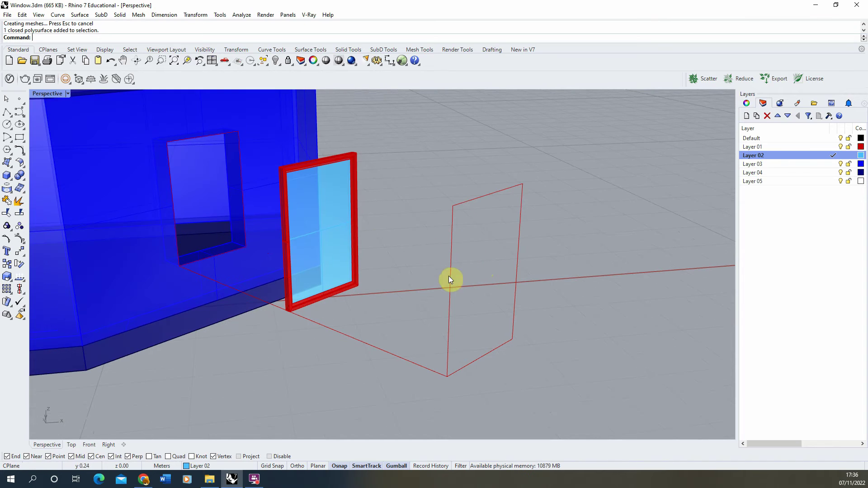
{"action": "left_click", "coordinate": [487, 243]}
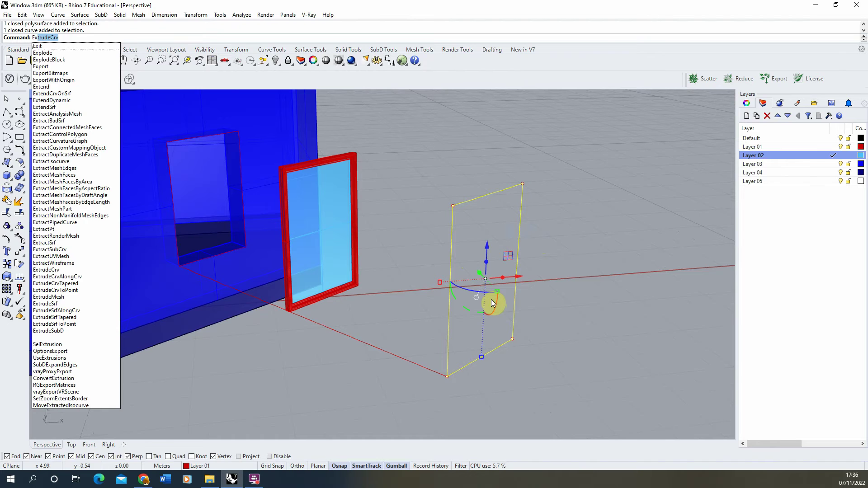
{"action": "type", "text": "plode"}
{"action": "key", "text": "Return"}
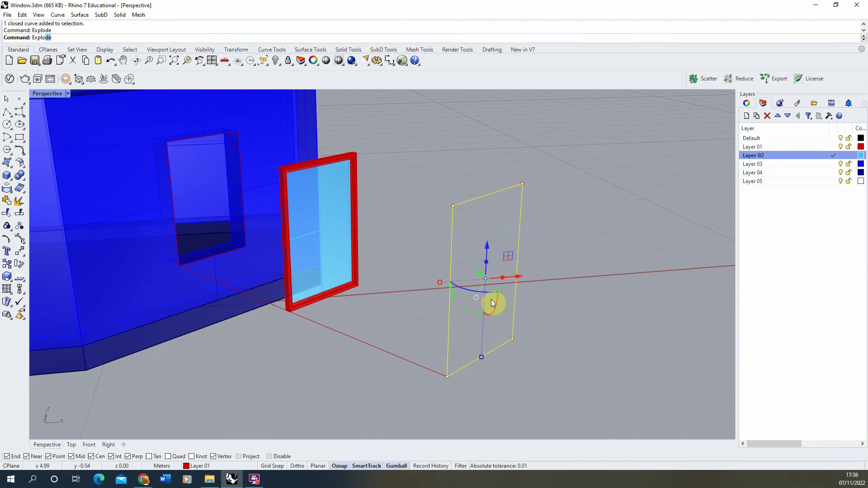
{"action": "left_click", "coordinate": [452, 241]}
{"action": "left_click", "coordinate": [498, 347]}
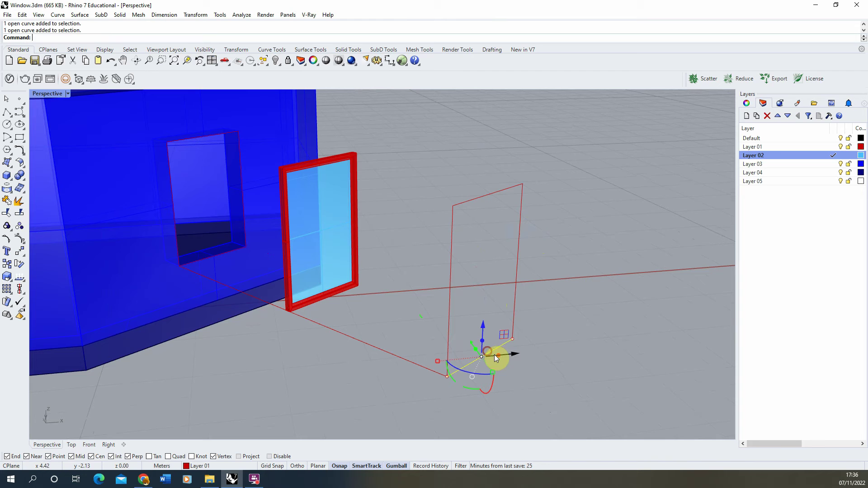
{"action": "left_click_drag", "start_coordinate": [554, 189], "coordinate": [504, 216]}
{"action": "key", "text": "Delete"}
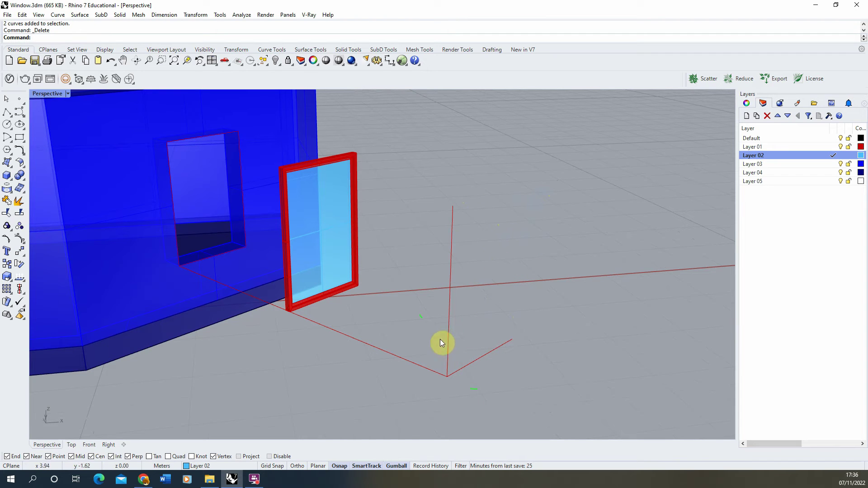
- Divide the outline's remaining bottom edge into 4 segments with Divide, marking the ends
{"action": "left_click", "coordinate": [449, 330]}
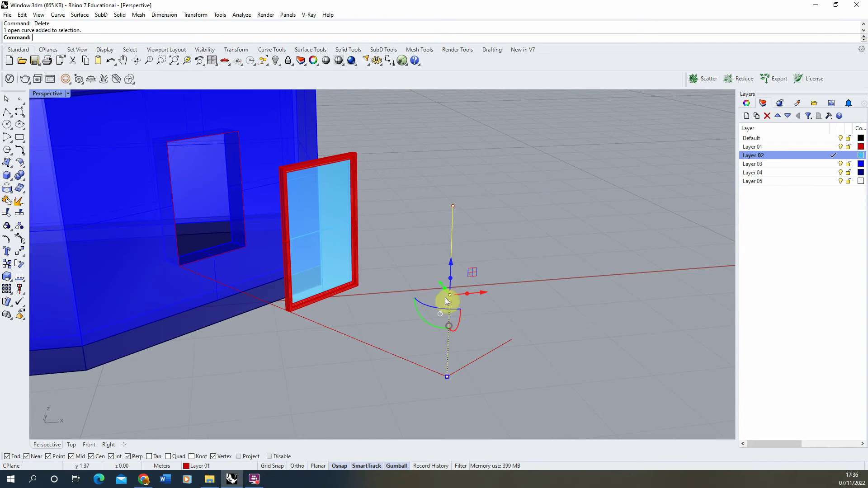
{"action": "left_click", "coordinate": [491, 355]}
{"action": "left_click", "coordinate": [577, 345]}
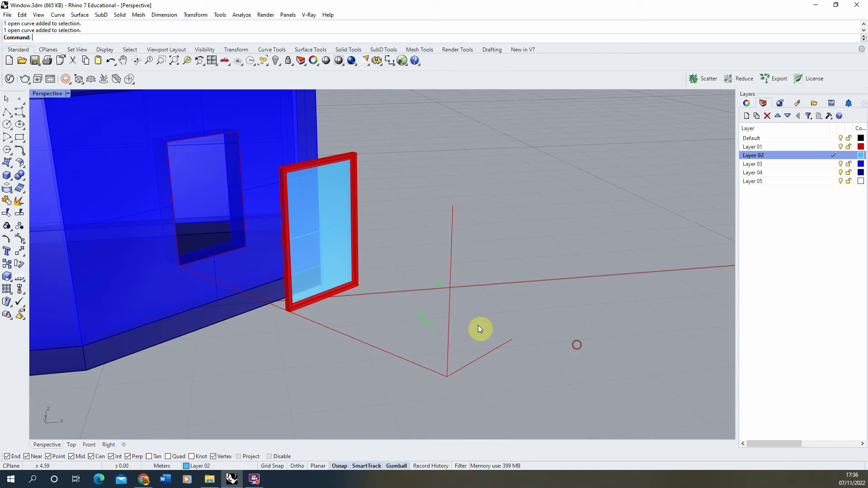
{"action": "scroll", "coordinate": [492, 351], "scroll_direction": "up", "scroll_amount": 5}
{"action": "left_click", "coordinate": [493, 351]}
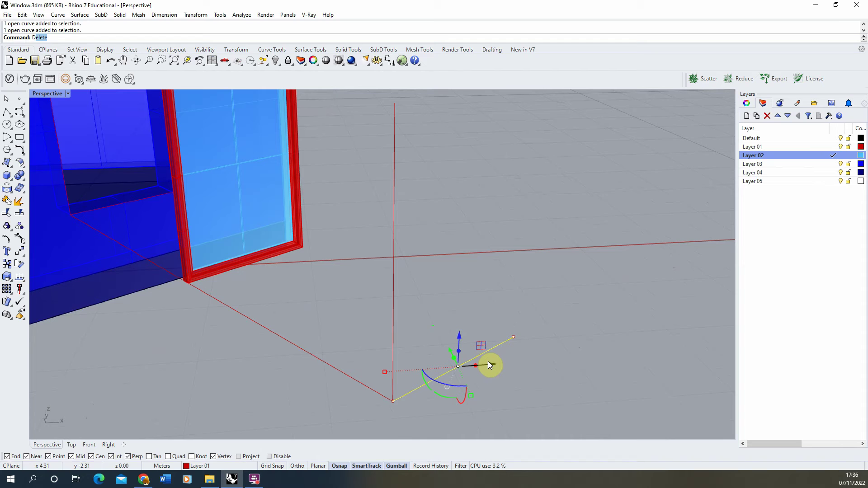
{"action": "type", "text": "id"}
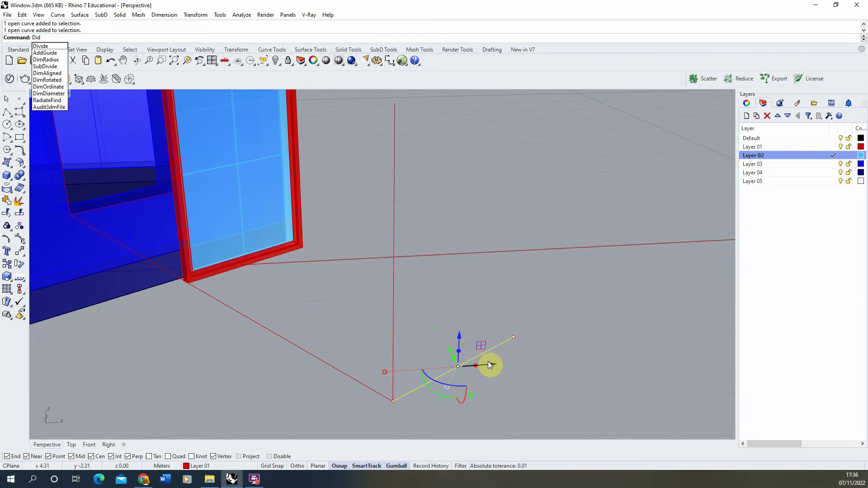
{"action": "key", "text": "Return"}
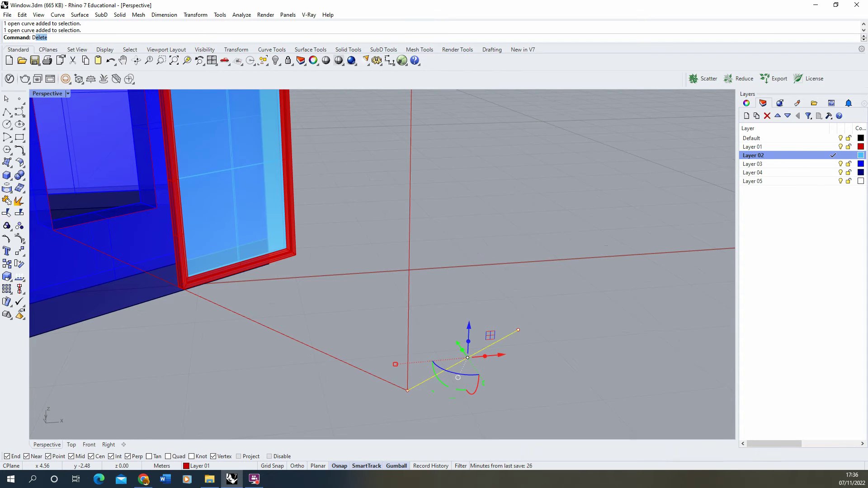
{"action": "type", "text": "Divide"}
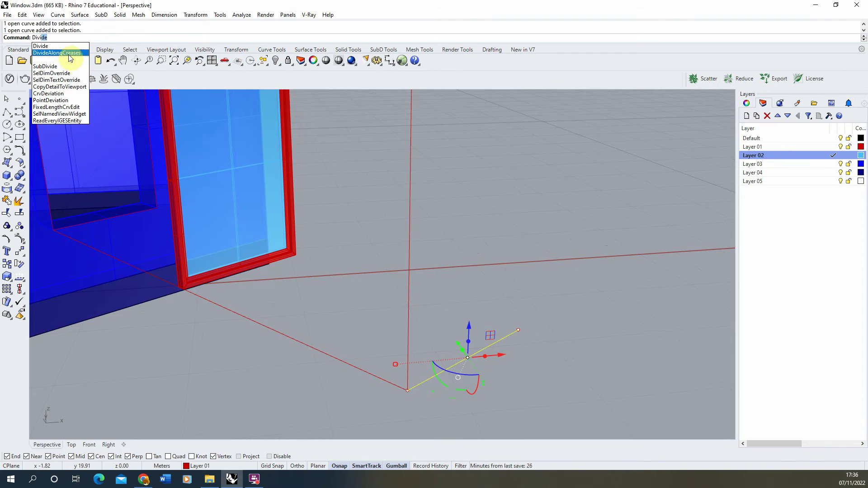
{"action": "left_click", "coordinate": [52, 45]}
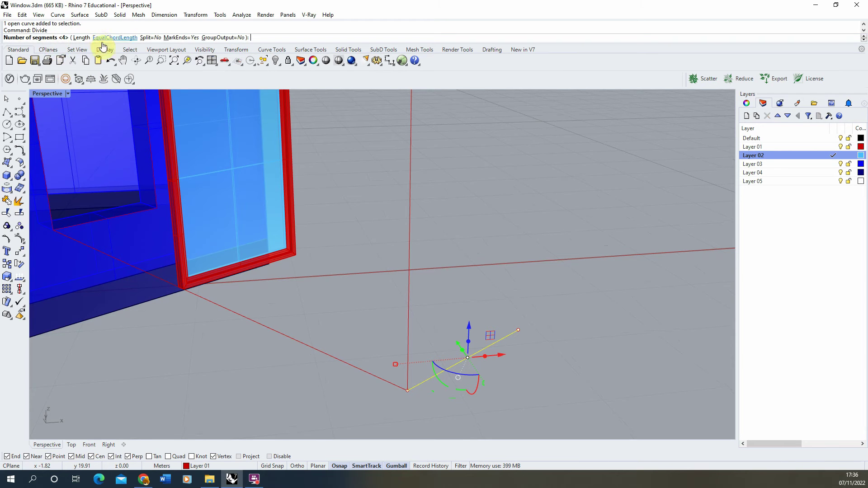
{"action": "key", "text": "Return"}
{"action": "left_click", "coordinate": [528, 371]}
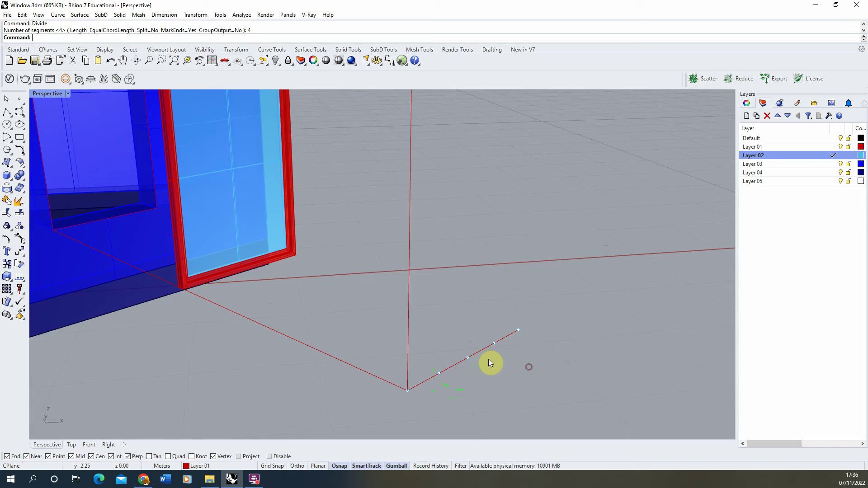
- Divide the outline's remaining vertical edge into 4 segments as well
{"action": "scroll", "coordinate": [456, 293], "scroll_direction": "down", "scroll_amount": 3}
{"action": "left_click", "coordinate": [434, 265]}
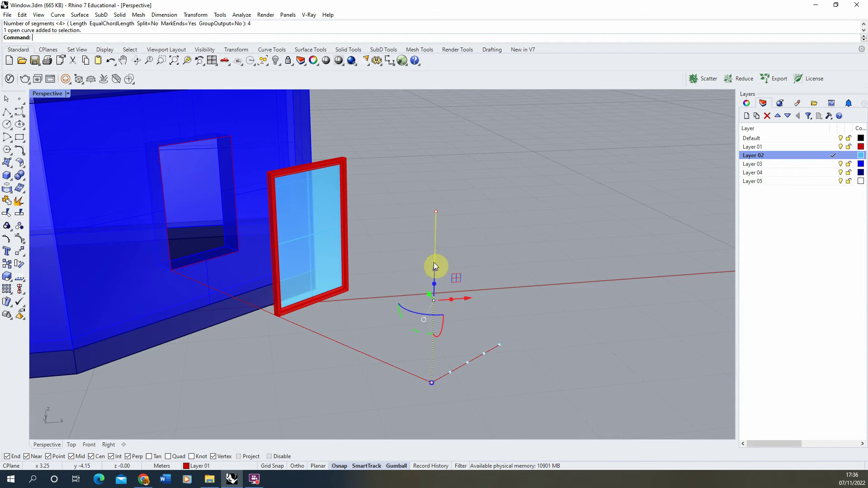
{"action": "key", "text": "Return"}
{"action": "key", "text": "Return"}
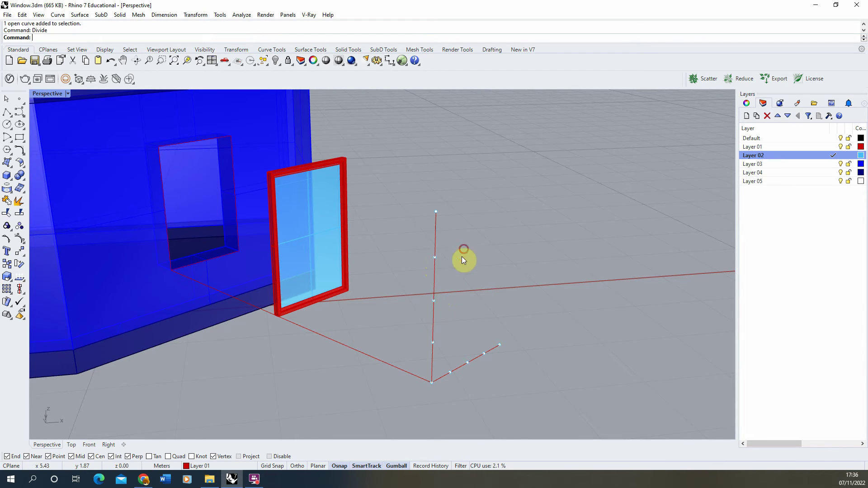
- With Layer 01 current, begin a three-point box at the corner of the divided lines, with a 0.015 m edge along the bottom line
{"action": "right_click_drag", "start_coordinate": [465, 257], "coordinate": [463, 284]}
{"action": "right_click_drag", "start_coordinate": [430, 392], "coordinate": [493, 281]}
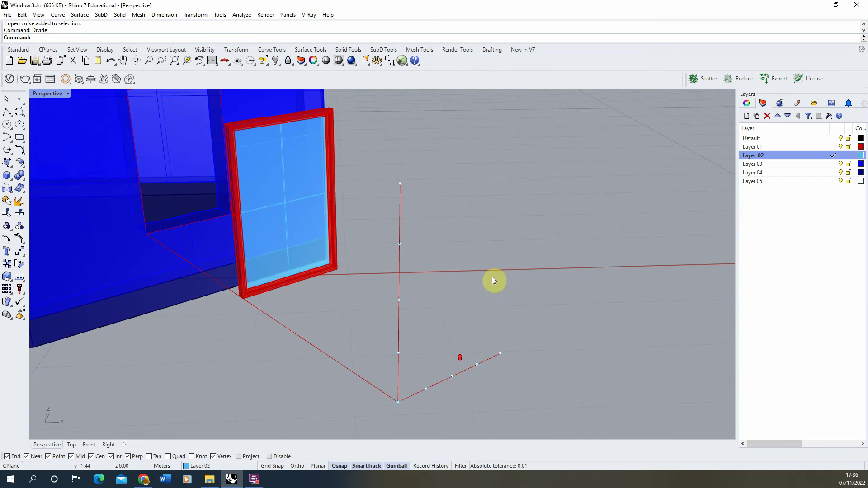
{"action": "left_click", "coordinate": [8, 181]}
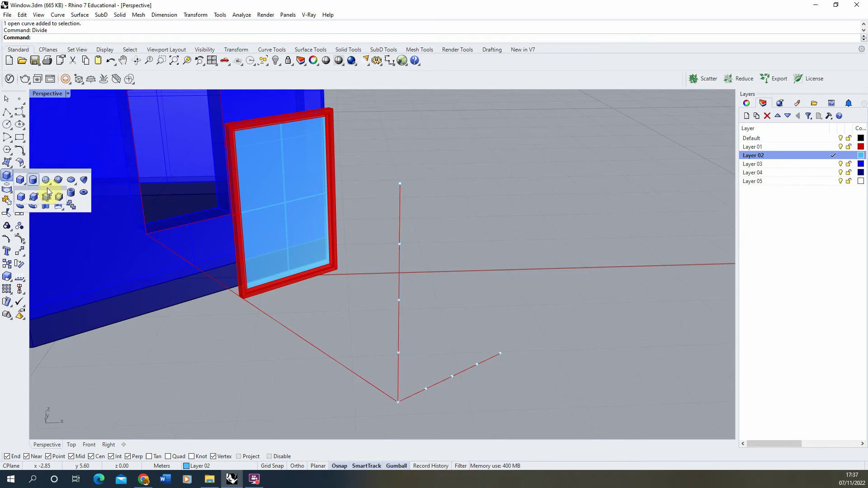
{"action": "left_click", "coordinate": [49, 200]}
{"action": "left_click", "coordinate": [62, 176]}
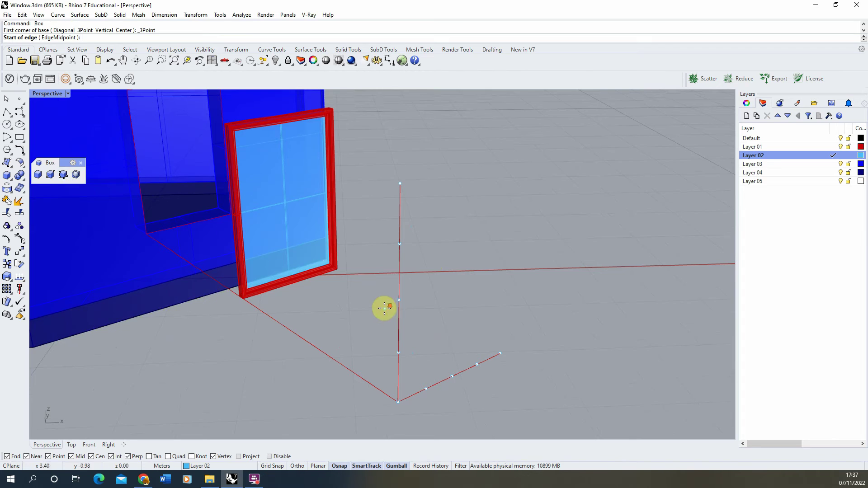
{"action": "right_click_drag", "start_coordinate": [445, 418], "coordinate": [412, 358], "text": "shift"}
{"action": "scroll", "coordinate": [413, 358], "scroll_direction": "up", "scroll_amount": 6}
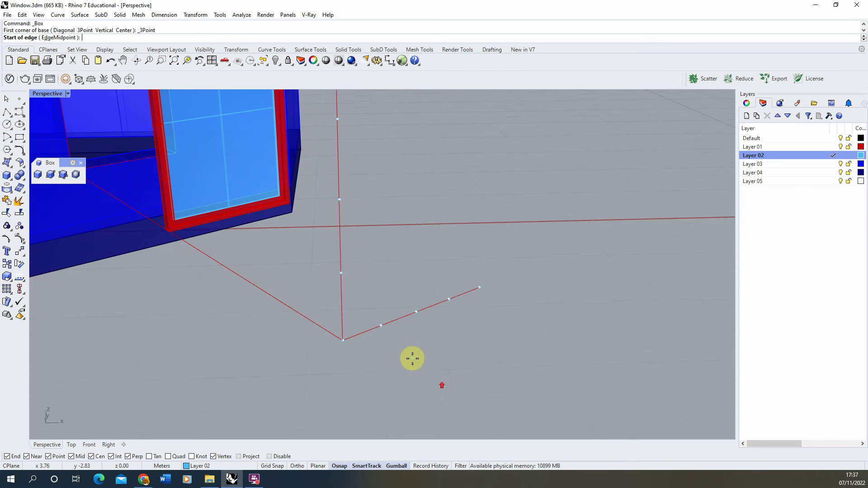
{"action": "double_click", "coordinate": [795, 147]}
{"action": "left_click", "coordinate": [283, 329]}
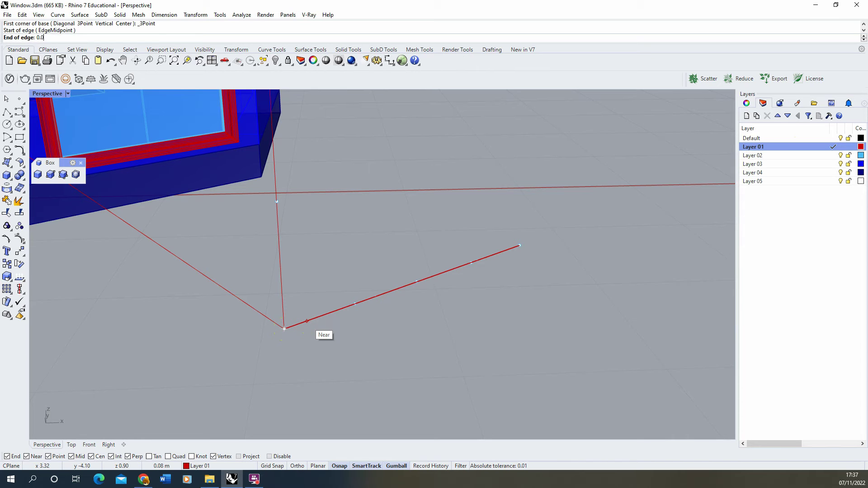
{"action": "type", "text": "0.015"}
{"action": "key", "text": "Return"}
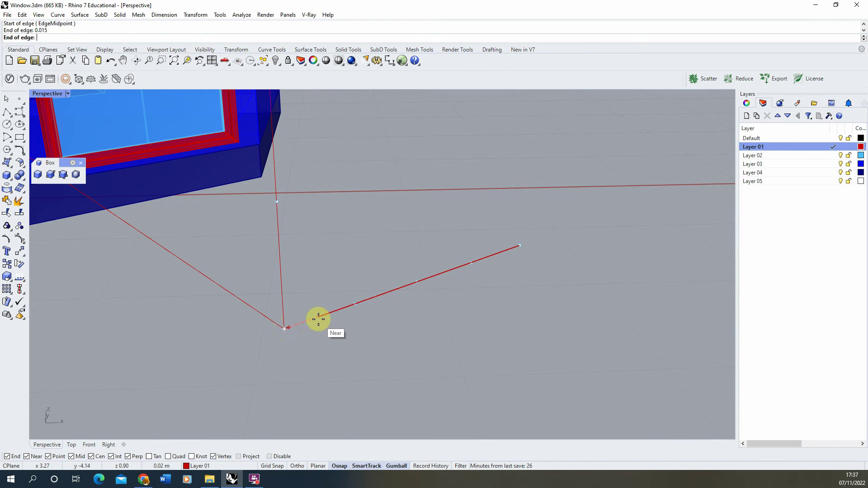
{"action": "left_click", "coordinate": [323, 326]}
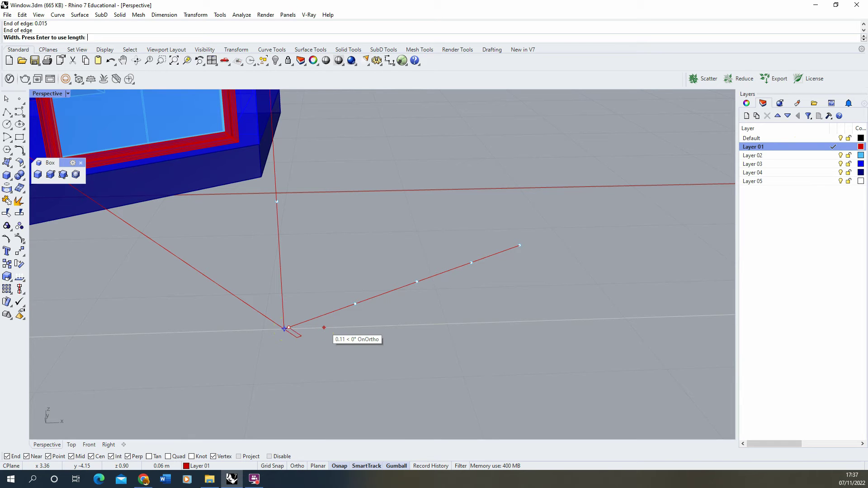
- Give the box a width of 0.015 m and extend its height to the top end of the vertical line
{"action": "type", "text": "0.015"}
{"action": "key", "text": "Return"}
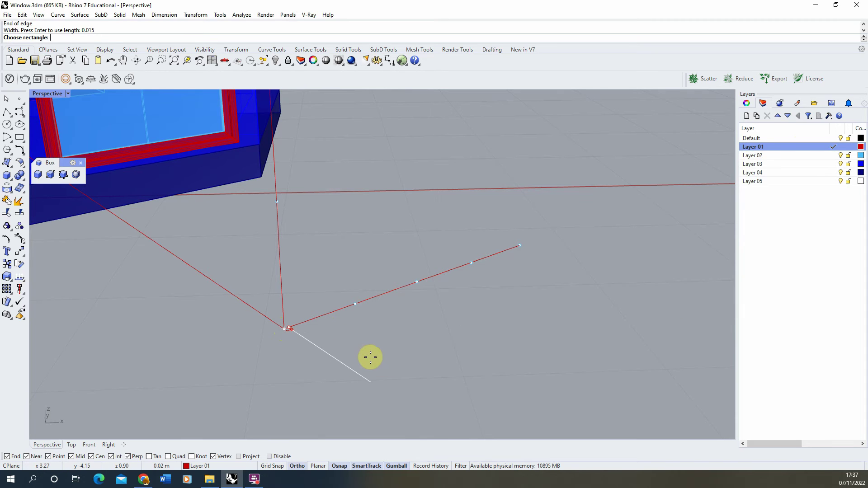
{"action": "left_click", "coordinate": [372, 363]}
{"action": "scroll", "coordinate": [371, 362], "scroll_direction": "down", "scroll_amount": 6}
{"action": "left_click", "coordinate": [345, 225]}
- Move the thin vertical bar by the midpoint of its base edge to the bottom line's first division point from the corner
{"action": "scroll", "coordinate": [353, 329], "scroll_direction": "up", "scroll_amount": 5}
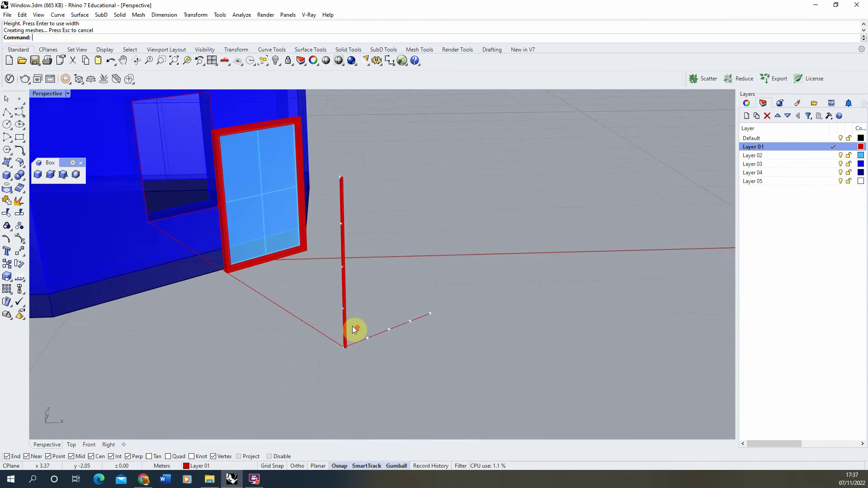
{"action": "scroll", "coordinate": [339, 334], "scroll_direction": "up", "scroll_amount": 4}
{"action": "left_click", "coordinate": [331, 342]}
{"action": "scroll", "coordinate": [329, 333], "scroll_direction": "down", "scroll_amount": 6}
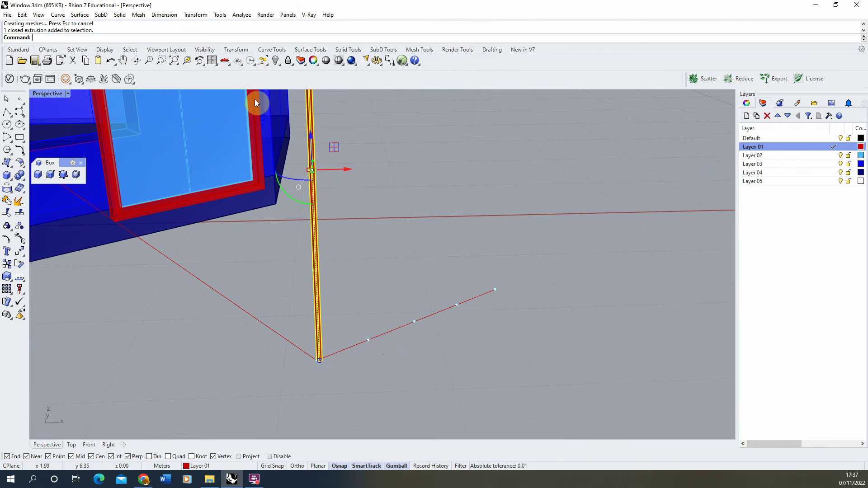
{"action": "left_click", "coordinate": [188, 62]}
{"action": "right_click_drag", "start_coordinate": [269, 230], "coordinate": [409, 281]}
{"action": "scroll", "coordinate": [369, 395], "scroll_direction": "up", "scroll_amount": 8}
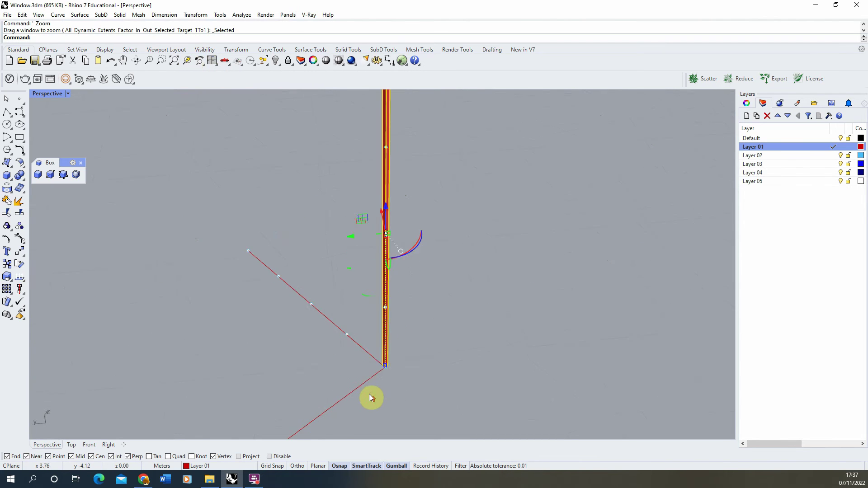
{"action": "scroll", "coordinate": [385, 359], "scroll_direction": "up", "scroll_amount": 2}
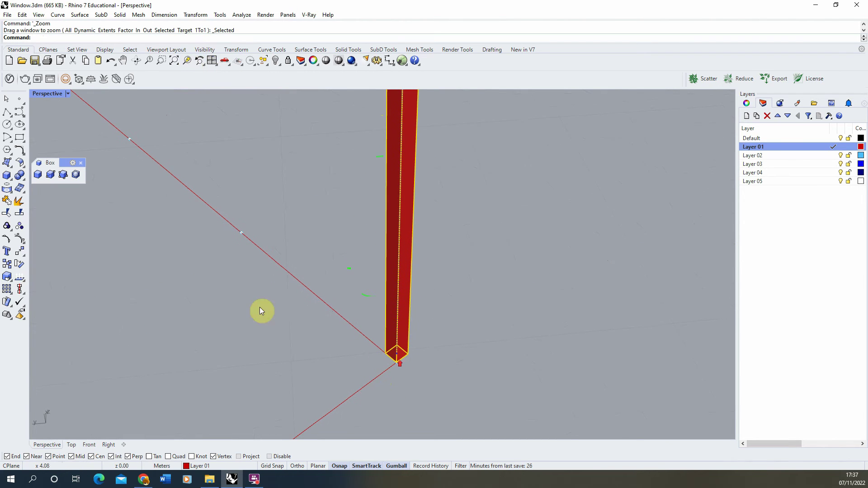
{"action": "left_click", "coordinate": [20, 249]}
{"action": "left_click", "coordinate": [391, 358]}
{"action": "left_click", "coordinate": [243, 232]}
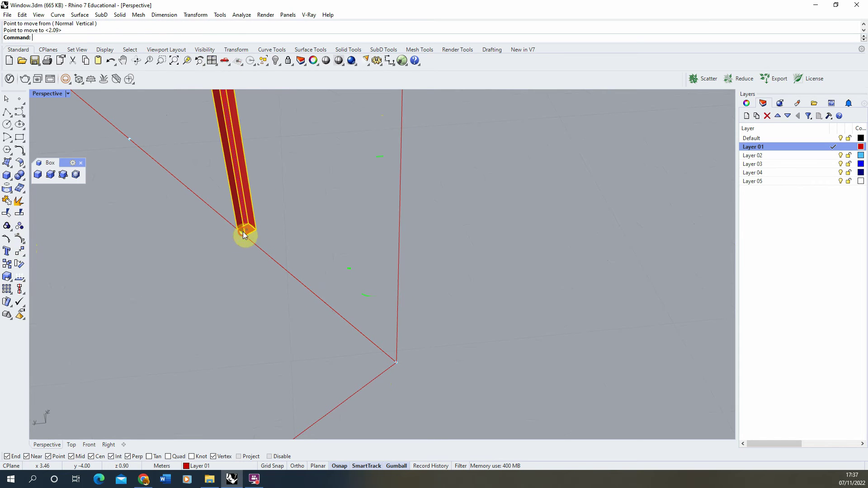
- Copy the vertical bar from its base midpoint to the two other inner division points on the bottom line
{"action": "left_click", "coordinate": [8, 263]}
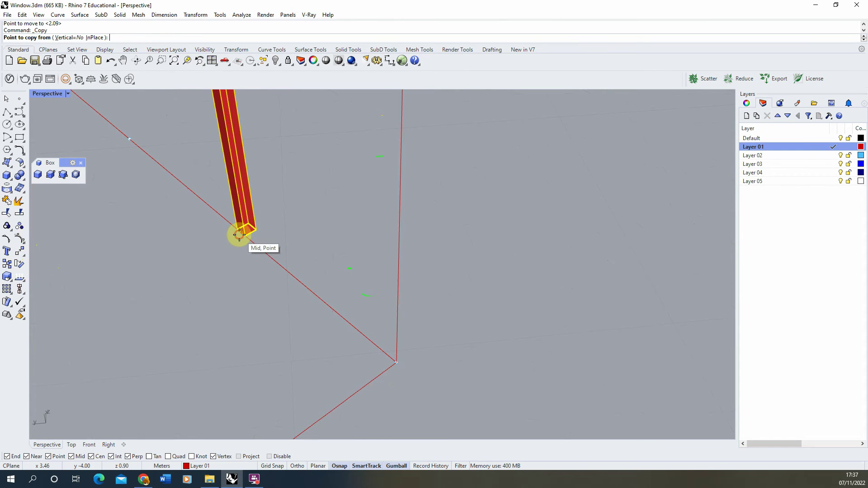
{"action": "left_click", "coordinate": [247, 235]}
{"action": "left_click", "coordinate": [139, 145]}
{"action": "scroll", "coordinate": [386, 340], "scroll_direction": "down", "scroll_amount": 10}
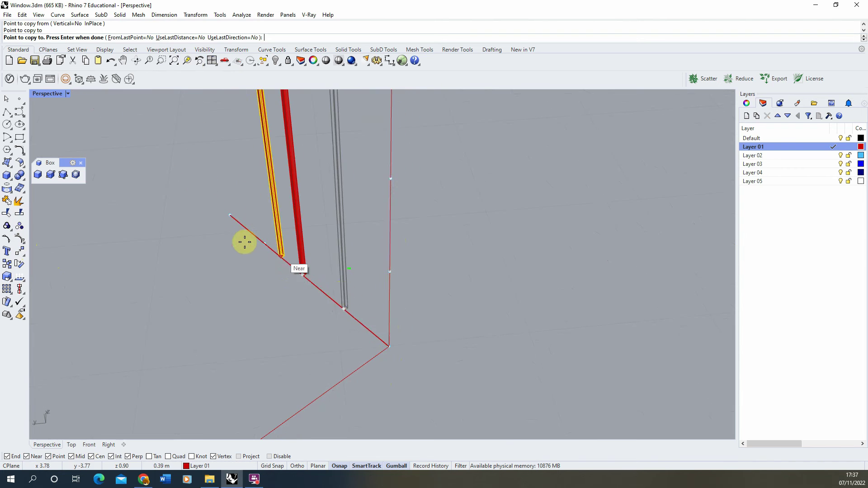
{"action": "scroll", "coordinate": [245, 241], "scroll_direction": "up", "scroll_amount": 6}
{"action": "left_click", "coordinate": [284, 244]}
{"action": "scroll", "coordinate": [345, 329], "scroll_direction": "down", "scroll_amount": 4}
{"action": "key", "text": "Return"}
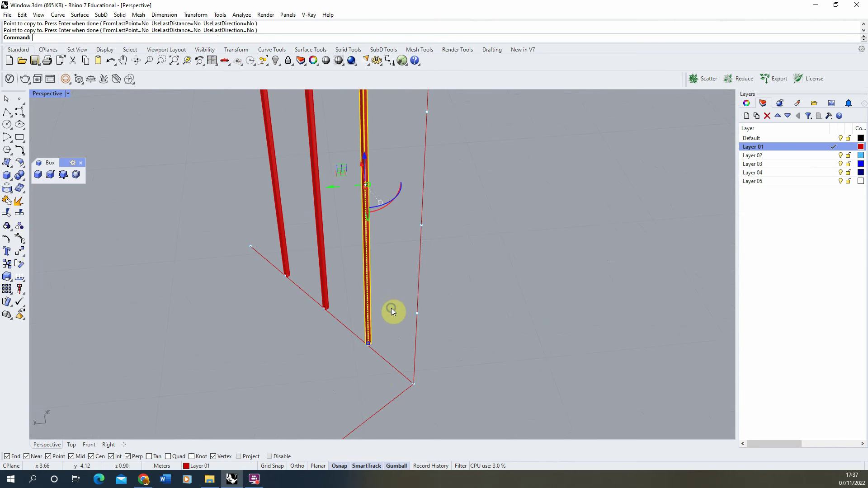
- Copy the bar nearest the corner from its base midpoint to the lowest inner division point on the vertical line
{"action": "scroll", "coordinate": [373, 358], "scroll_direction": "up", "scroll_amount": 5}
{"action": "left_click", "coordinate": [8, 271]}
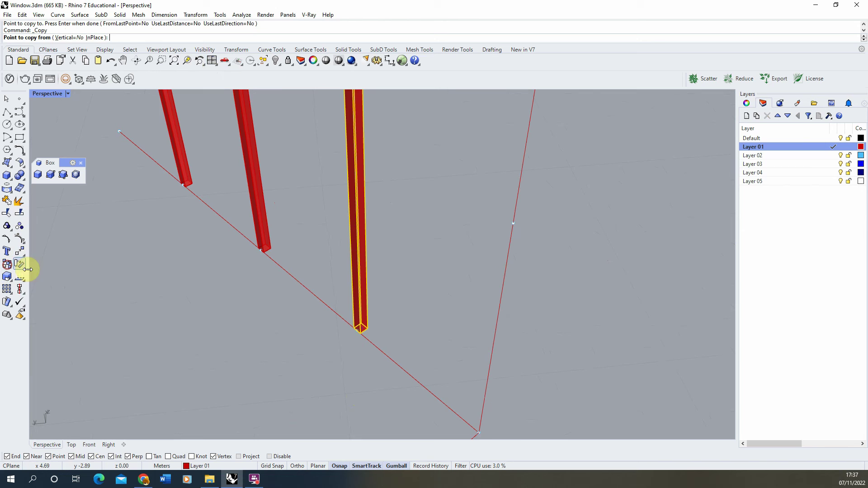
{"action": "scroll", "coordinate": [355, 335], "scroll_direction": "up", "scroll_amount": 2}
{"action": "left_click", "coordinate": [358, 325]}
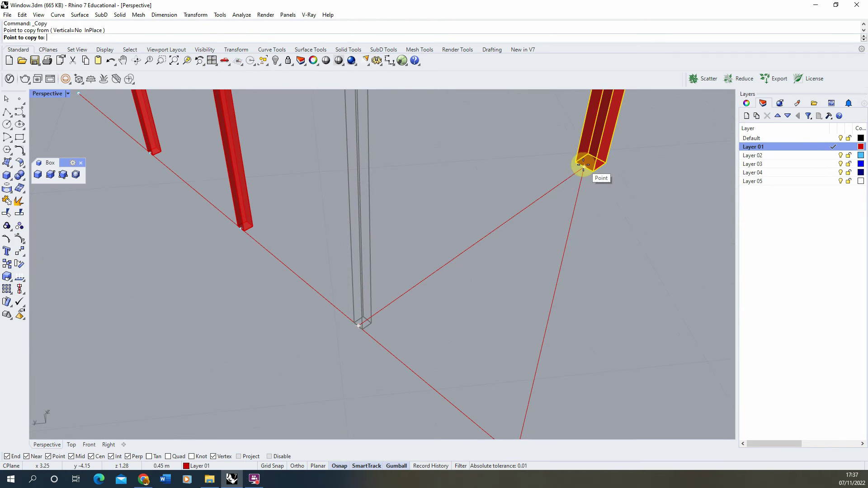
{"action": "left_click", "coordinate": [578, 189]}
{"action": "scroll", "coordinate": [578, 188], "scroll_direction": "down", "scroll_amount": 2}
{"action": "key", "text": "Return"}
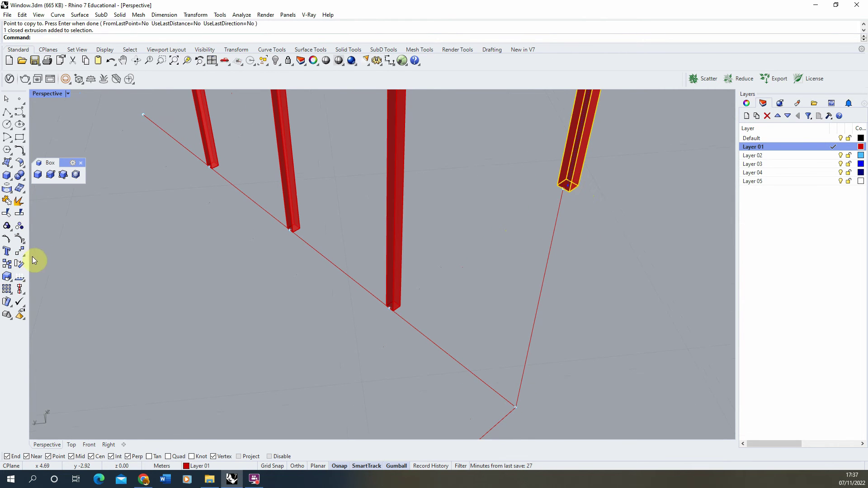
- Rotate the copied bar on the vertical line in 3D about its base point so it lies horizontal across the vertical bars
{"action": "right_click", "coordinate": [19, 267]}
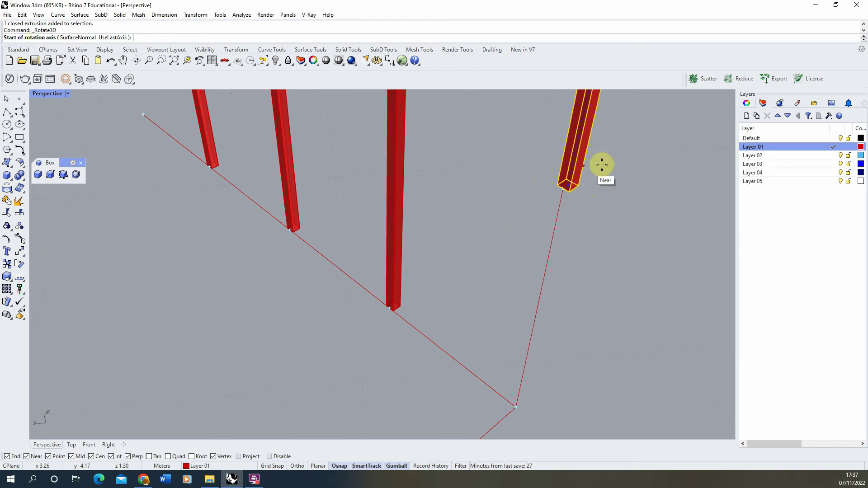
{"action": "left_click", "coordinate": [563, 189]}
{"action": "left_click", "coordinate": [566, 187]}
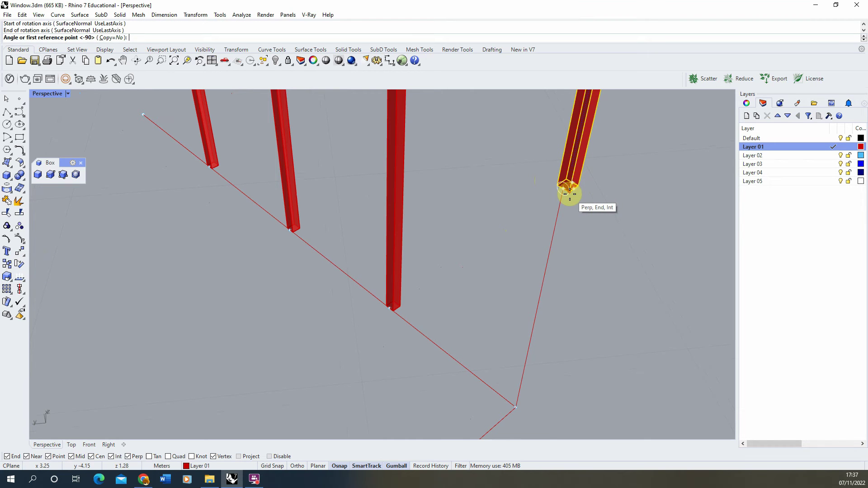
{"action": "left_click", "coordinate": [568, 189]}
{"action": "scroll", "coordinate": [568, 189], "scroll_direction": "down", "scroll_amount": 1}
{"action": "scroll", "coordinate": [570, 193], "scroll_direction": "down", "scroll_amount": 3}
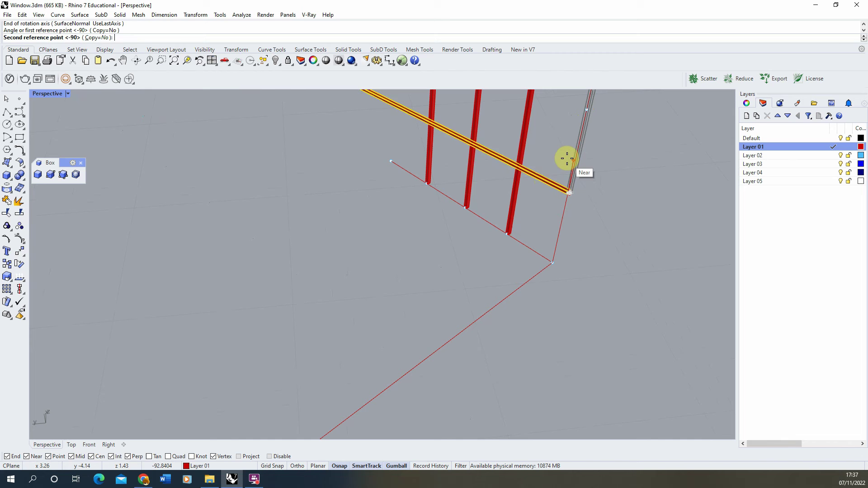
{"action": "key", "text": "F8"}
{"action": "left_click", "coordinate": [564, 144], "text": "shift"}
{"action": "scroll", "coordinate": [548, 221], "scroll_direction": "down", "scroll_amount": 7}
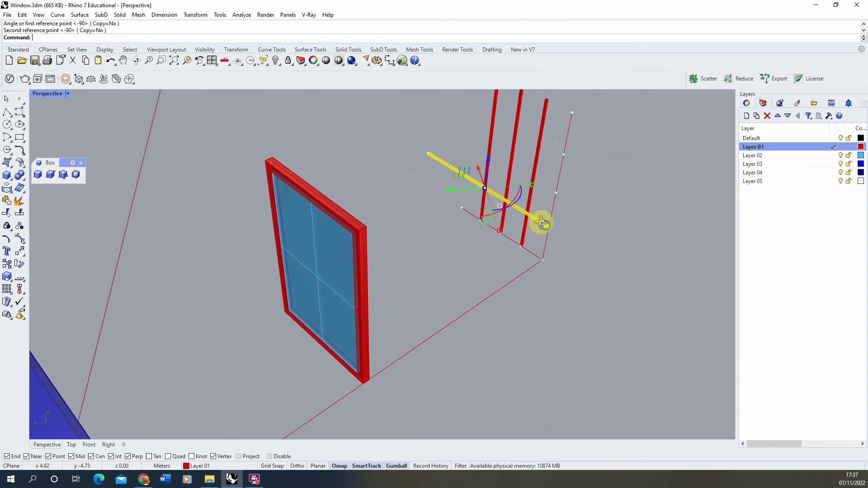
- Extrude only the horizontal bar's end face as a solid to the far end of the bottom line
{"action": "right_click_drag", "start_coordinate": [544, 225], "coordinate": [524, 207]}
{"action": "scroll", "coordinate": [565, 243], "scroll_direction": "up", "scroll_amount": 7}
{"action": "right_click_drag", "start_coordinate": [566, 243], "coordinate": [455, 241]}
{"action": "scroll", "coordinate": [581, 241], "scroll_direction": "down", "scroll_amount": 6}
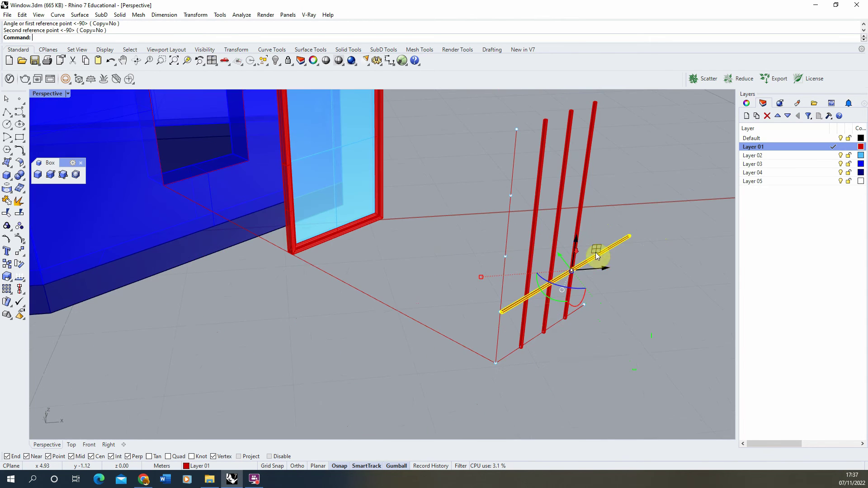
{"action": "scroll", "coordinate": [556, 311], "scroll_direction": "up", "scroll_amount": 4}
{"action": "scroll", "coordinate": [493, 319], "scroll_direction": "up", "scroll_amount": 8}
{"action": "left_click", "coordinate": [482, 328]}
{"action": "scroll", "coordinate": [364, 297], "scroll_direction": "down", "scroll_amount": 3}
{"action": "scroll", "coordinate": [403, 324], "scroll_direction": "up", "scroll_amount": 3}
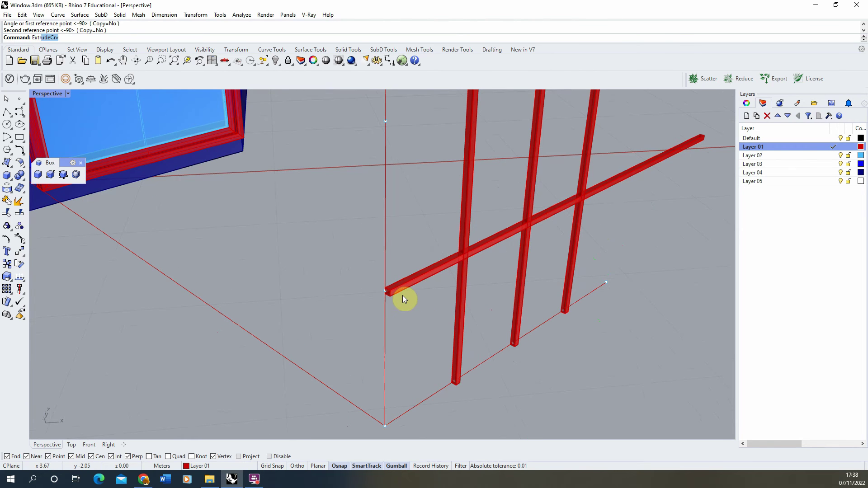
{"action": "left_click", "coordinate": [54, 234]}
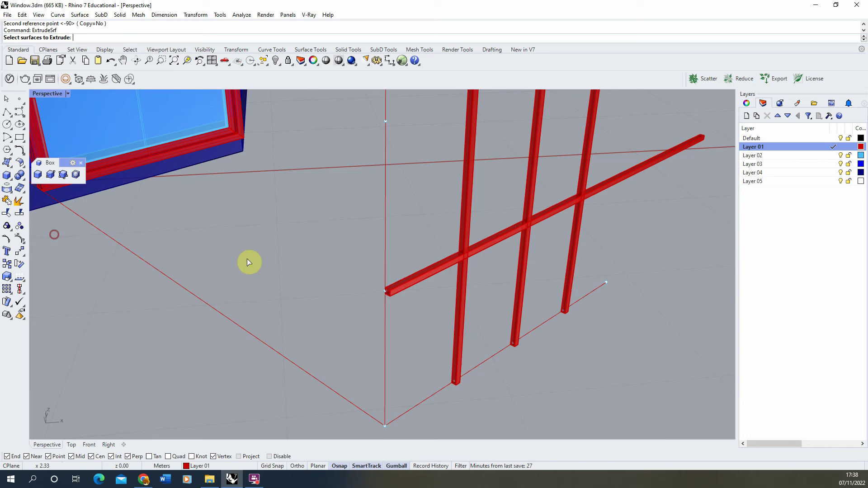
{"action": "scroll", "coordinate": [388, 293], "scroll_direction": "up", "scroll_amount": 4}
{"action": "left_click", "coordinate": [391, 295]}
{"action": "left_click", "coordinate": [413, 330]}
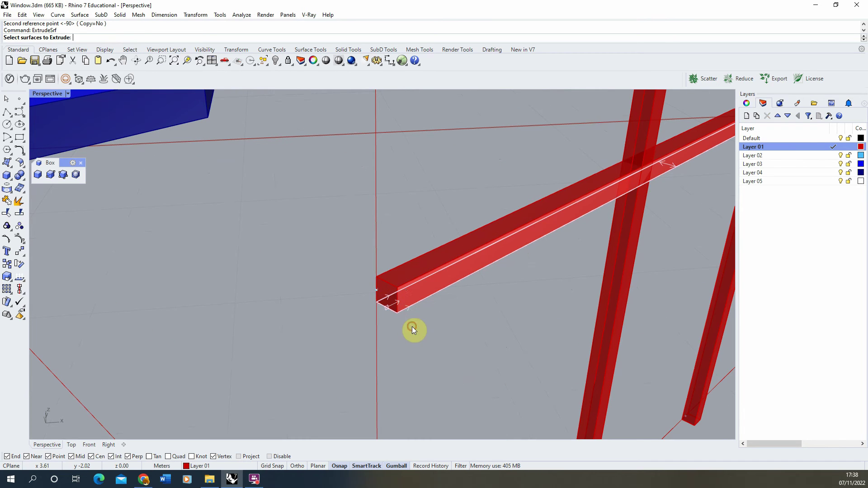
{"action": "left_click", "coordinate": [397, 296]}
{"action": "left_click", "coordinate": [475, 319]}
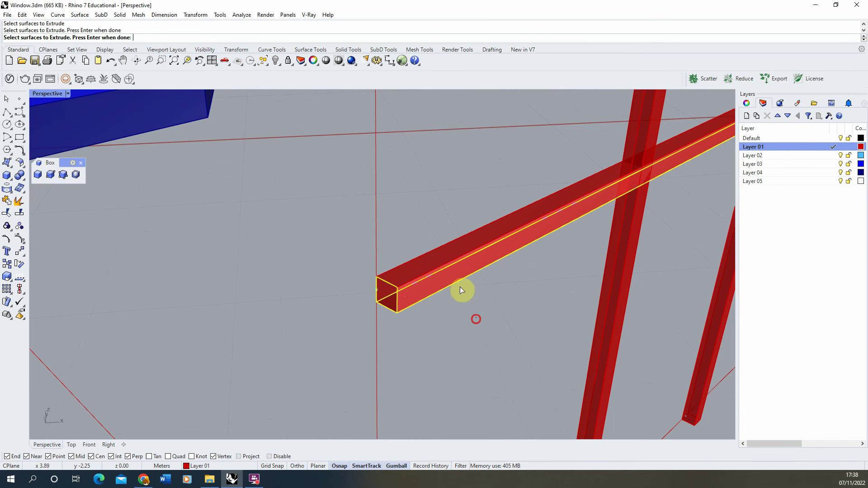
{"action": "left_click", "coordinate": [468, 248], "text": "ctrl"}
{"action": "key", "text": "Return"}
{"action": "scroll", "coordinate": [291, 329], "scroll_direction": "down", "scroll_amount": 5}
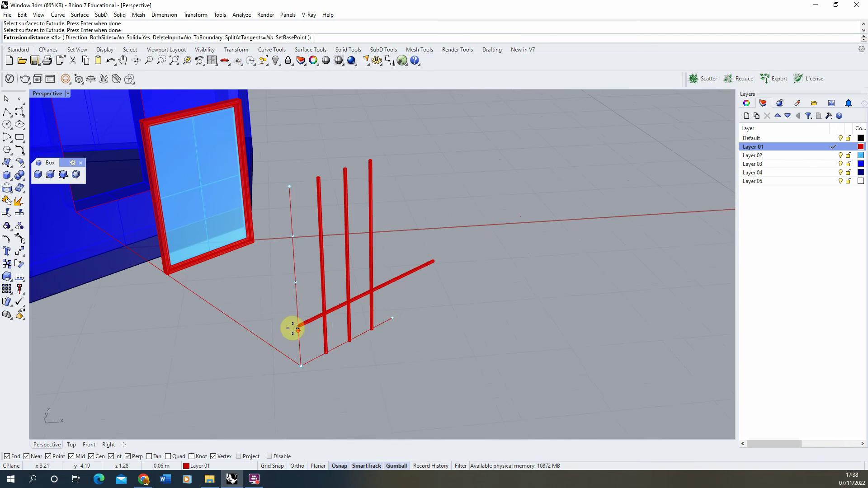
{"action": "scroll", "coordinate": [403, 325], "scroll_direction": "up", "scroll_amount": 4}
{"action": "left_click", "coordinate": [430, 307]}
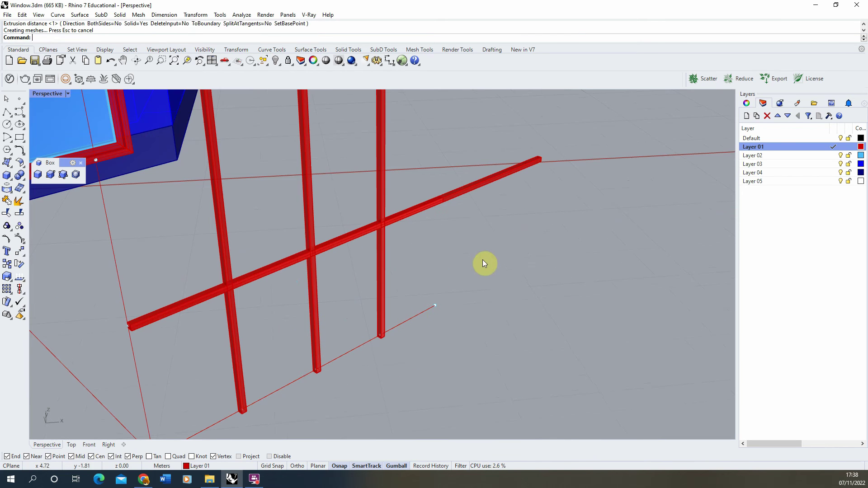
- Delete the original overlong horizontal bar, keeping the newly extruded one
{"action": "left_click_drag", "start_coordinate": [484, 168], "coordinate": [482, 166]}
{"action": "key", "text": "Delete"}
{"action": "scroll", "coordinate": [462, 268], "scroll_direction": "down", "scroll_amount": 3}
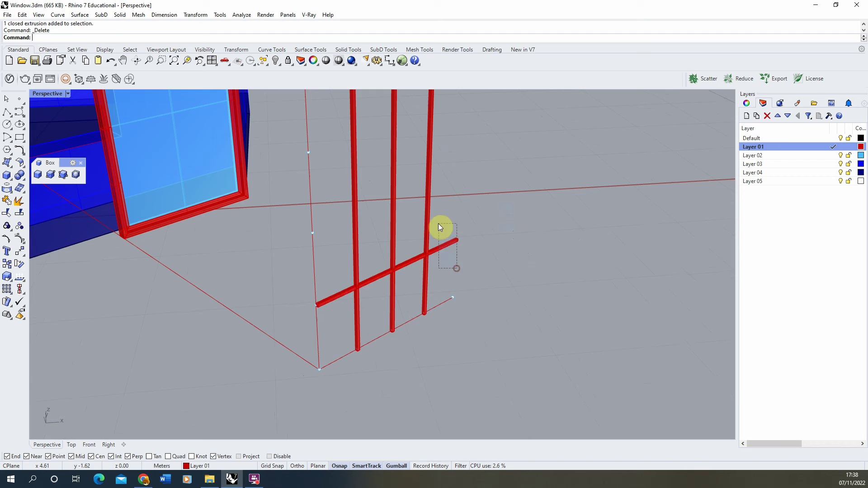
- Copy the new horizontal bar from its end-edge midpoint to the two upper inner division points on the vertical line
{"action": "left_click_drag", "start_coordinate": [438, 223], "coordinate": [438, 224]}
{"action": "scroll", "coordinate": [310, 319], "scroll_direction": "up", "scroll_amount": 5}
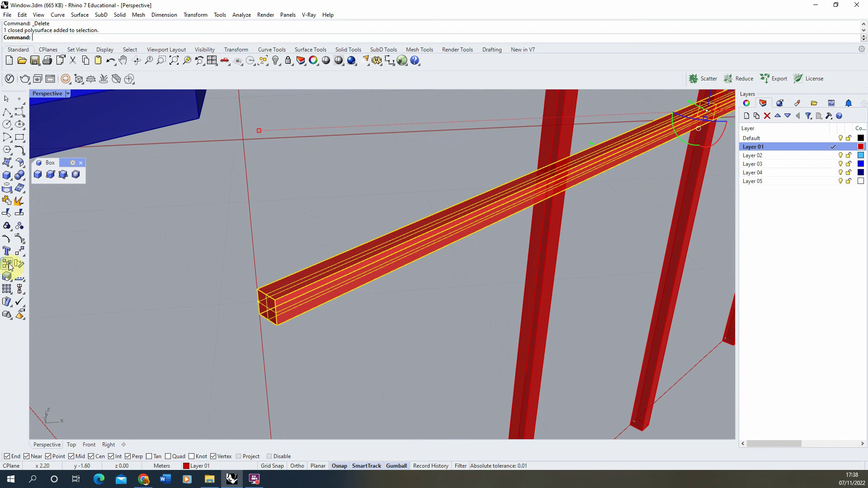
{"action": "left_click", "coordinate": [9, 266]}
{"action": "left_click", "coordinate": [262, 304]}
{"action": "scroll", "coordinate": [272, 312], "scroll_direction": "down", "scroll_amount": 4}
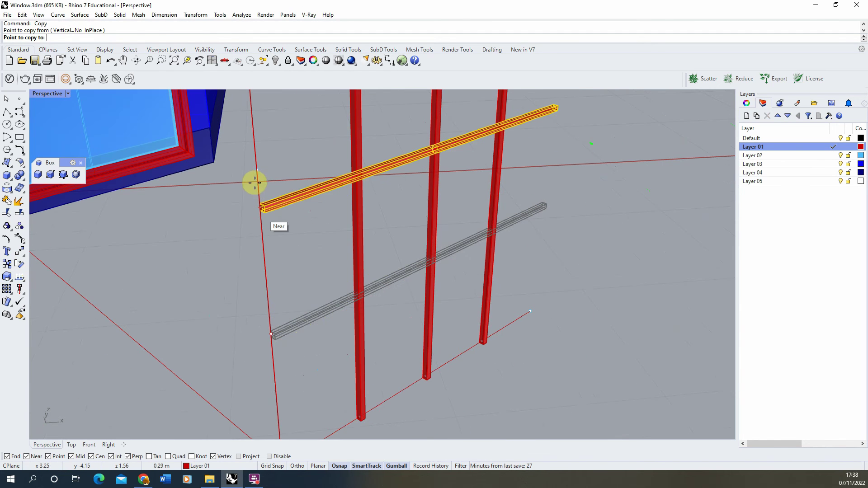
{"action": "left_click", "coordinate": [256, 171]}
{"action": "scroll", "coordinate": [276, 326], "scroll_direction": "down", "scroll_amount": 3}
{"action": "left_click", "coordinate": [281, 202]}
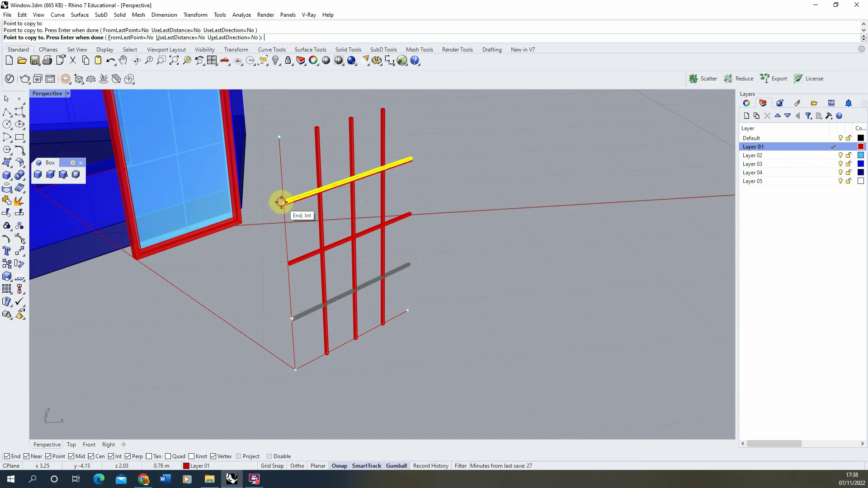
{"action": "key", "text": "Return"}
{"action": "scroll", "coordinate": [445, 276], "scroll_direction": "down", "scroll_amount": 3}
{"action": "scroll", "coordinate": [420, 265], "scroll_direction": "up", "scroll_amount": 4}
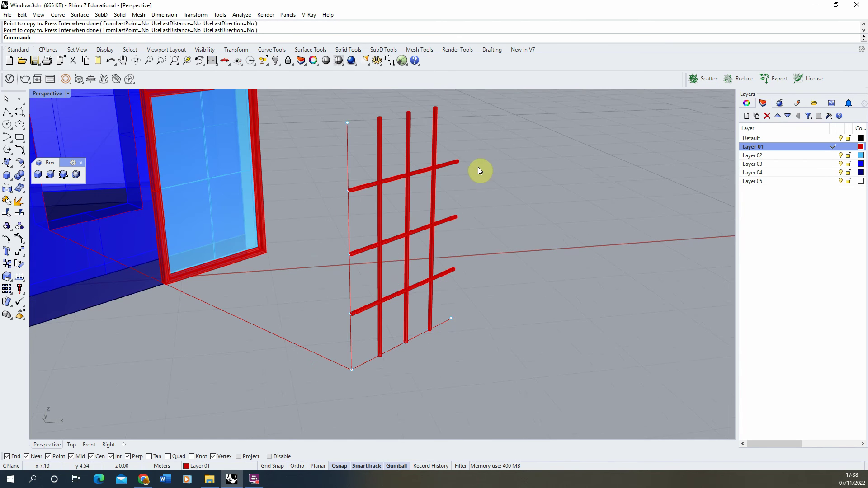
- Move all six glazing bars from the corner where the divided lines meet to the window frame's bottom corner
{"action": "left_click_drag", "start_coordinate": [436, 181], "coordinate": [407, 322]}
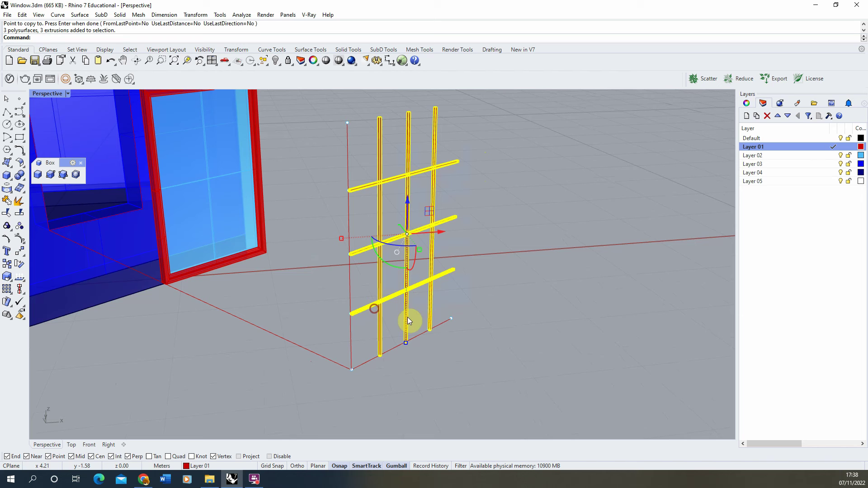
{"action": "left_click", "coordinate": [20, 251]}
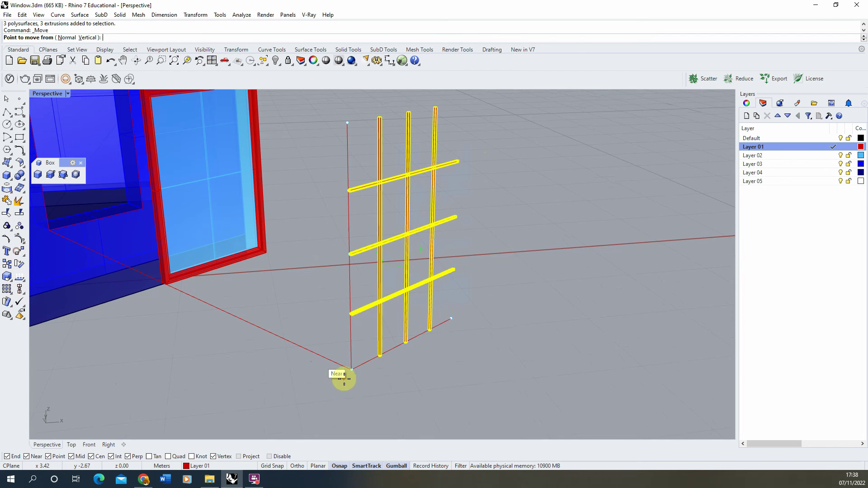
{"action": "left_click", "coordinate": [354, 373]}
{"action": "right_click_drag", "start_coordinate": [163, 292], "coordinate": [244, 301]}
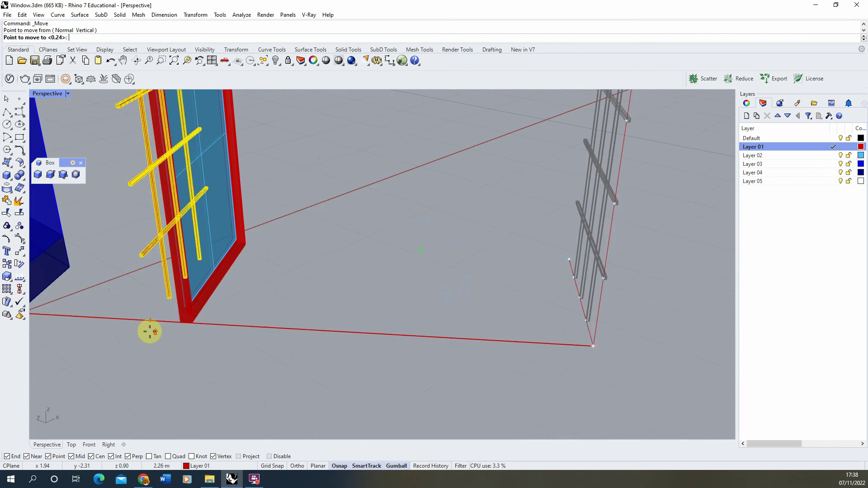
{"action": "scroll", "coordinate": [149, 331], "scroll_direction": "up", "scroll_amount": 4}
{"action": "scroll", "coordinate": [185, 335], "scroll_direction": "up", "scroll_amount": 3}
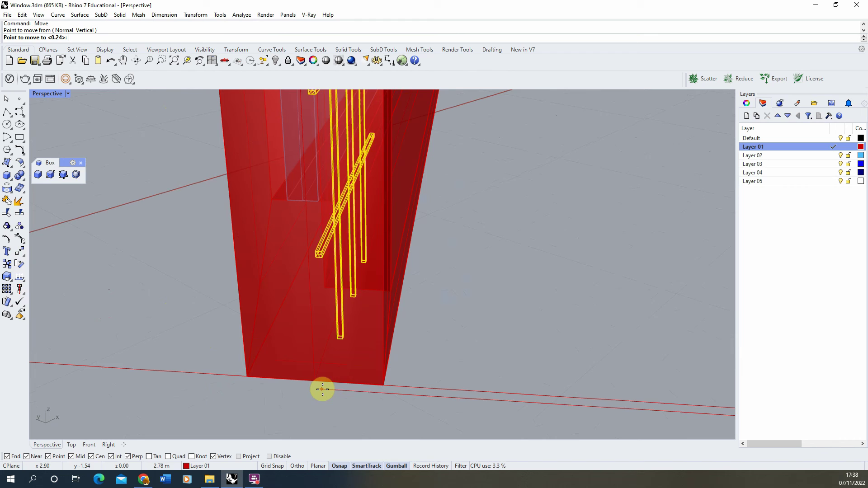
{"action": "left_click", "coordinate": [348, 385]}
{"action": "scroll", "coordinate": [327, 383], "scroll_direction": "down", "scroll_amount": 3}
{"action": "scroll", "coordinate": [380, 311], "scroll_direction": "down", "scroll_amount": 2}
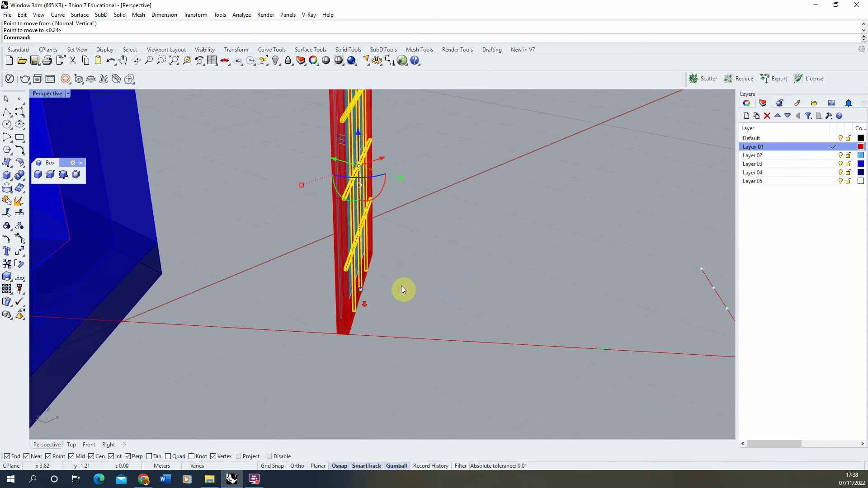
- Examine how the ends of the individual glazing bars overlap the window frame
{"action": "left_click", "coordinate": [403, 286]}
{"action": "right_click_drag", "start_coordinate": [403, 286], "coordinate": [341, 226]}
{"action": "scroll", "coordinate": [371, 273], "scroll_direction": "up", "scroll_amount": 4}
{"action": "left_click", "coordinate": [361, 280]}
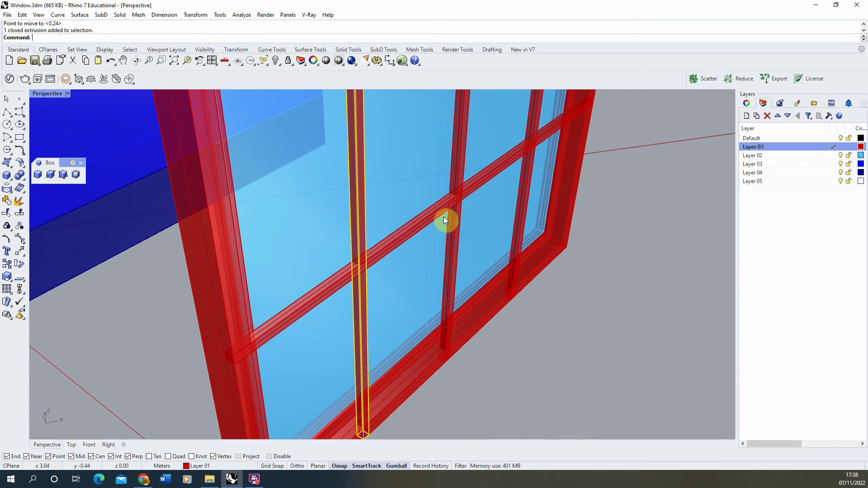
{"action": "left_click", "coordinate": [458, 224]}
{"action": "left_click", "coordinate": [524, 180]}
{"action": "right_click_drag", "start_coordinate": [524, 180], "coordinate": [345, 306]}
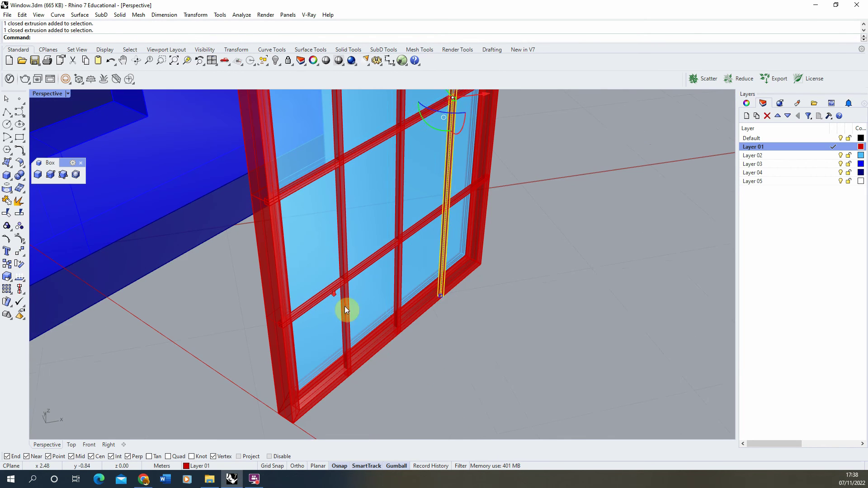
{"action": "left_click", "coordinate": [406, 330]}
{"action": "right_click_drag", "start_coordinate": [406, 328], "coordinate": [373, 390]}
{"action": "left_click", "coordinate": [346, 395]}
{"action": "left_click", "coordinate": [415, 387]}
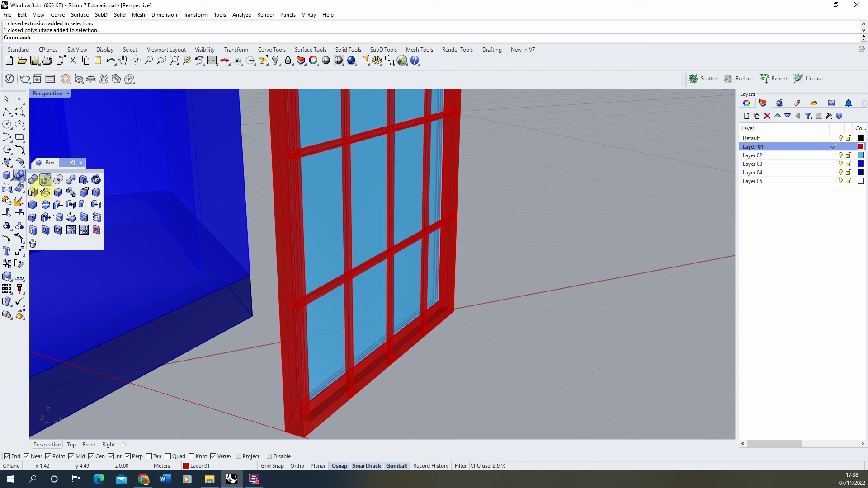
- Subtract the window frame from the six glazing bars with Boolean Difference, leaving the glass pane out
{"action": "left_click", "coordinate": [45, 181]}
{"action": "scroll", "coordinate": [407, 246], "scroll_direction": "down", "scroll_amount": 5}
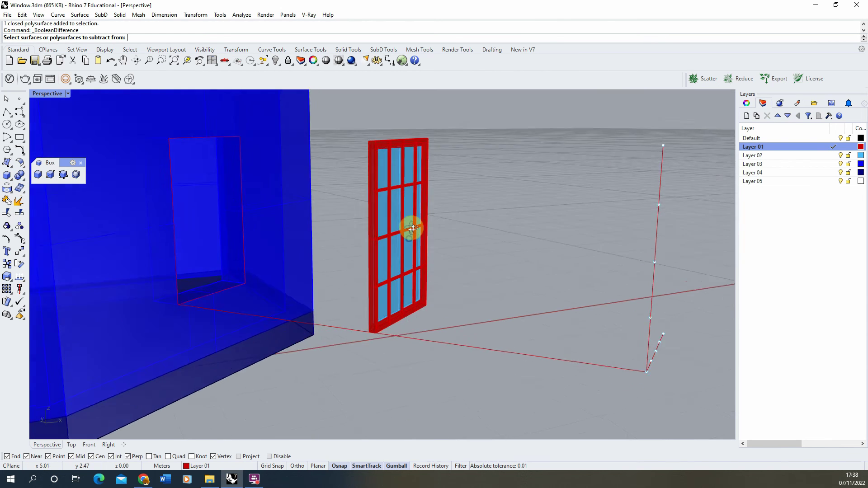
{"action": "right_click_drag", "start_coordinate": [412, 228], "coordinate": [424, 217]}
{"action": "left_click_drag", "start_coordinate": [452, 173], "coordinate": [358, 301]}
{"action": "scroll", "coordinate": [403, 295], "scroll_direction": "up", "scroll_amount": 5}
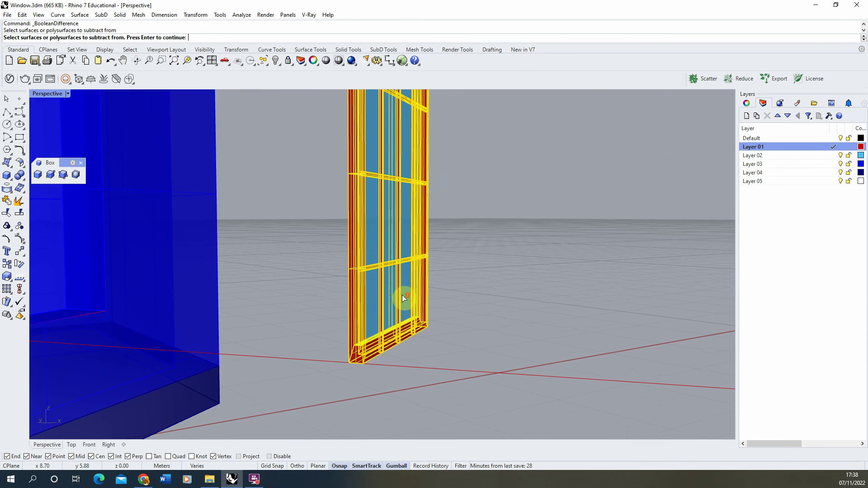
{"action": "left_click", "coordinate": [357, 322], "text": "ctrl"}
{"action": "left_click", "coordinate": [370, 309], "text": "ctrl"}
{"action": "right_click_drag", "start_coordinate": [372, 302], "coordinate": [375, 291]}
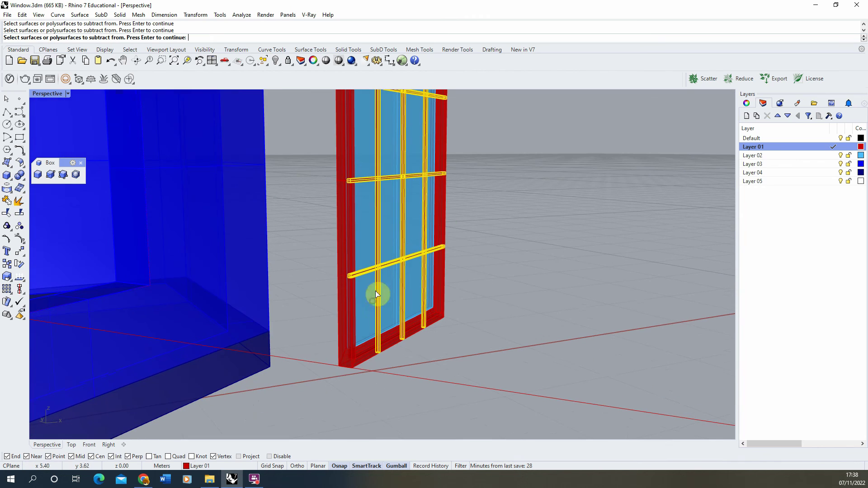
{"action": "key", "text": "Return"}
{"action": "left_click", "coordinate": [441, 308]}
{"action": "key", "text": "Return"}
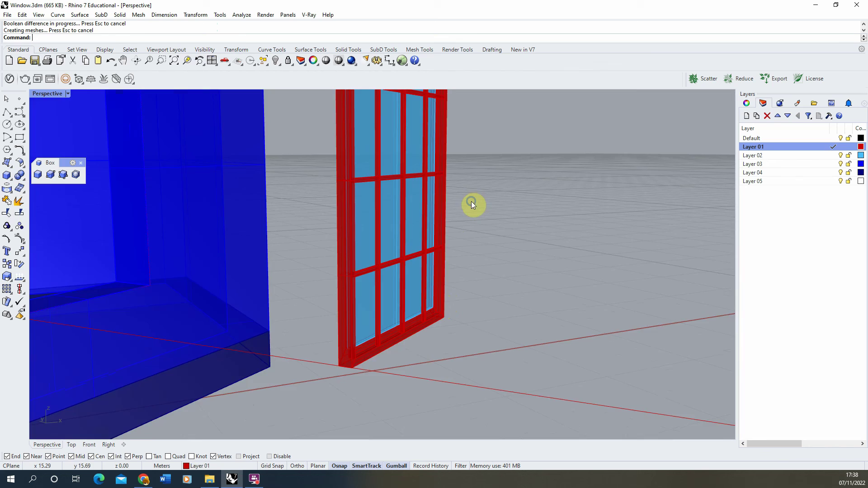
- Inspect a trimmed horizontal glazing bar and its fit inside the frame
{"action": "scroll", "coordinate": [471, 201], "scroll_direction": "up", "scroll_amount": 5}
{"action": "left_click", "coordinate": [312, 191]}
{"action": "left_click", "coordinate": [321, 361]}
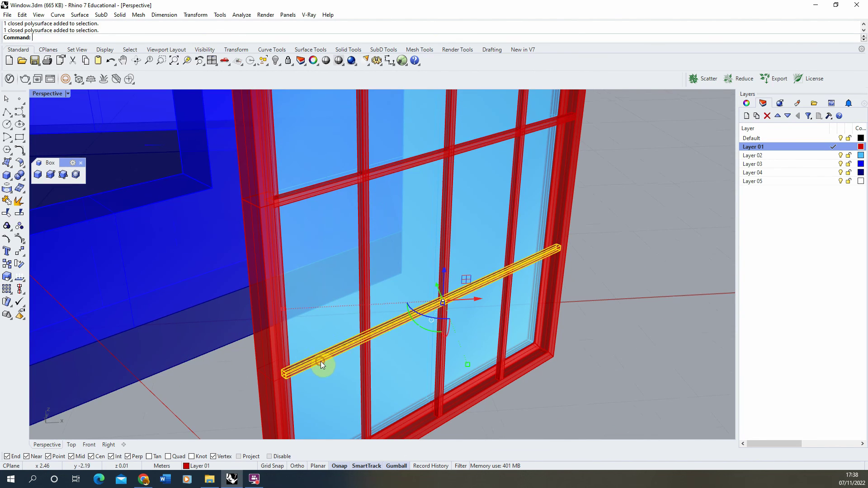
{"action": "scroll", "coordinate": [379, 330], "scroll_direction": "down", "scroll_amount": 6}
{"action": "left_click", "coordinate": [534, 297]}
{"action": "scroll", "coordinate": [409, 288], "scroll_direction": "down", "scroll_amount": 8}
{"action": "right_click_drag", "start_coordinate": [399, 285], "coordinate": [387, 256]}
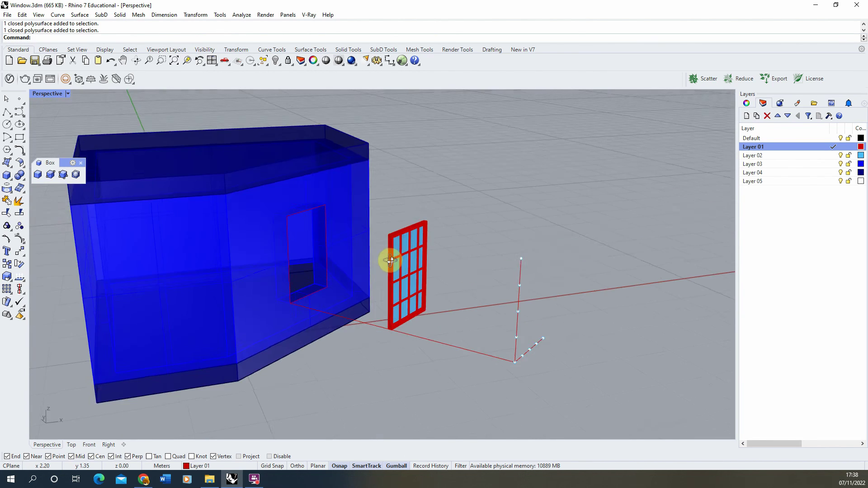
{"action": "scroll", "coordinate": [414, 248], "scroll_direction": "up", "scroll_amount": 8}
{"action": "scroll", "coordinate": [396, 227], "scroll_direction": "down", "scroll_amount": 5}
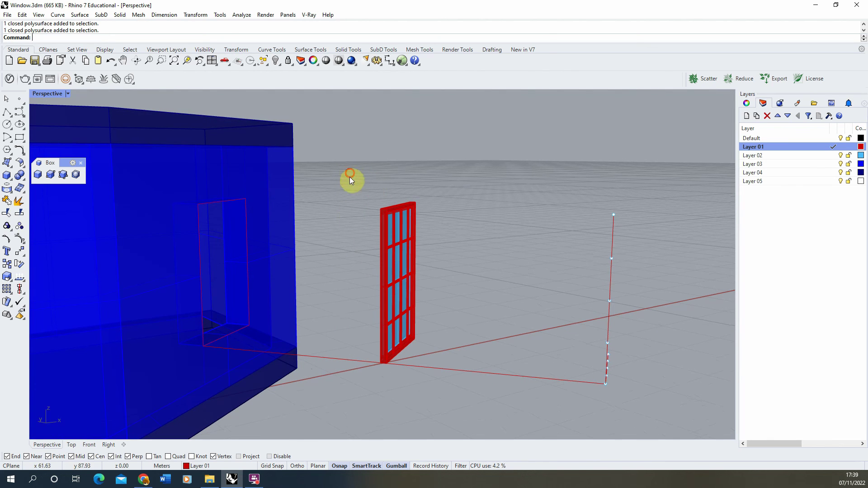
- Define the whole window, with frame, glass and glazing bars, as a block named Window_01 based at its bottom corner
{"action": "left_click_drag", "start_coordinate": [350, 177], "coordinate": [443, 385]}
{"action": "type", "text": "Block"}
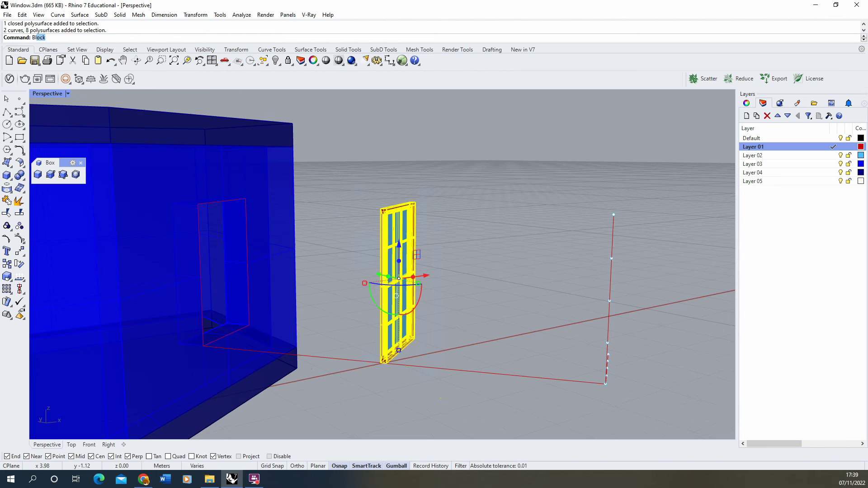
{"action": "key", "text": "Return"}
{"action": "scroll", "coordinate": [379, 360], "scroll_direction": "up", "scroll_amount": 4}
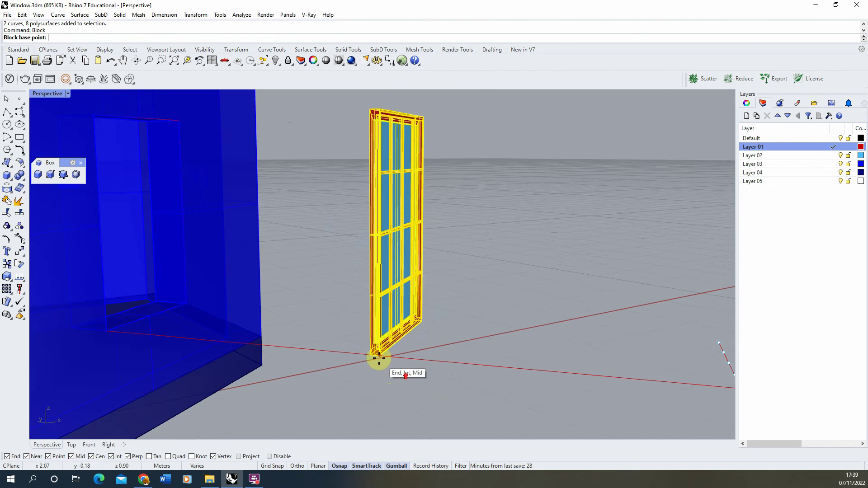
{"action": "left_click", "coordinate": [362, 355]}
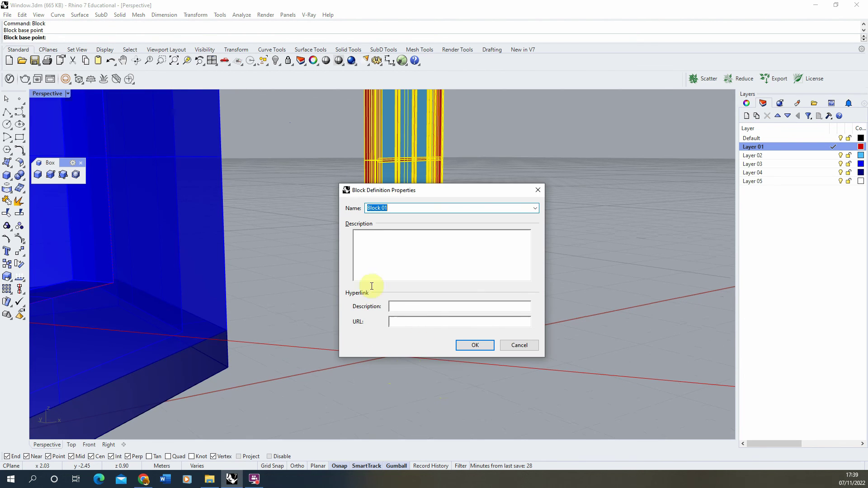
{"action": "type", "text": "Window_0"}
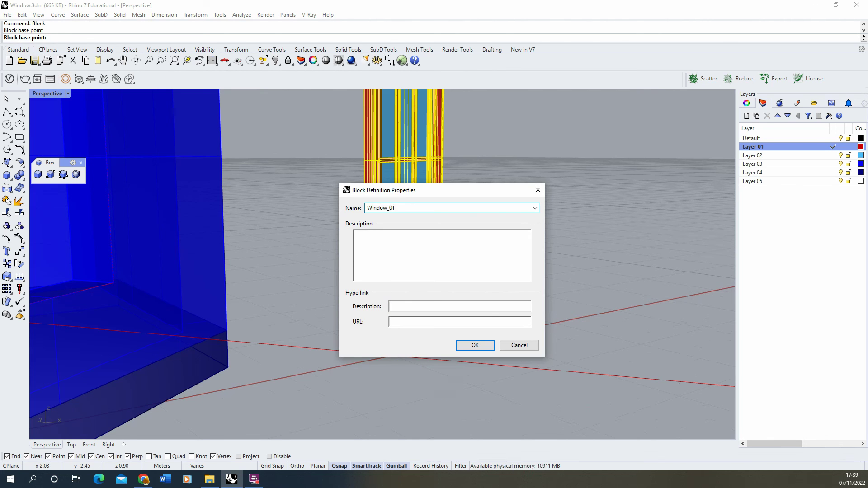
{"action": "type", "text": "1"}
{"action": "key", "text": "Return"}
{"action": "left_click", "coordinate": [346, 291]}
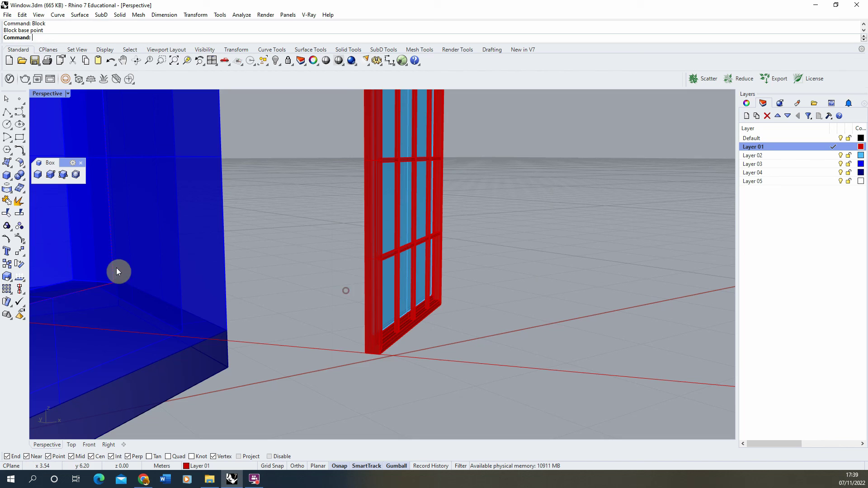
- Move the window block from its bottom corner to the matching bottom corner of the opening in the angled wall
{"action": "left_click", "coordinate": [377, 305]}
{"action": "left_click", "coordinate": [19, 251]}
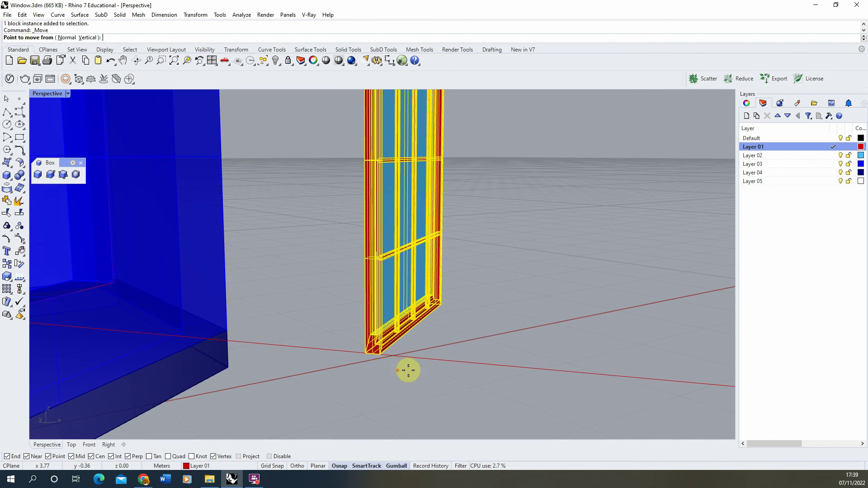
{"action": "scroll", "coordinate": [407, 368], "scroll_direction": "down", "scroll_amount": 5}
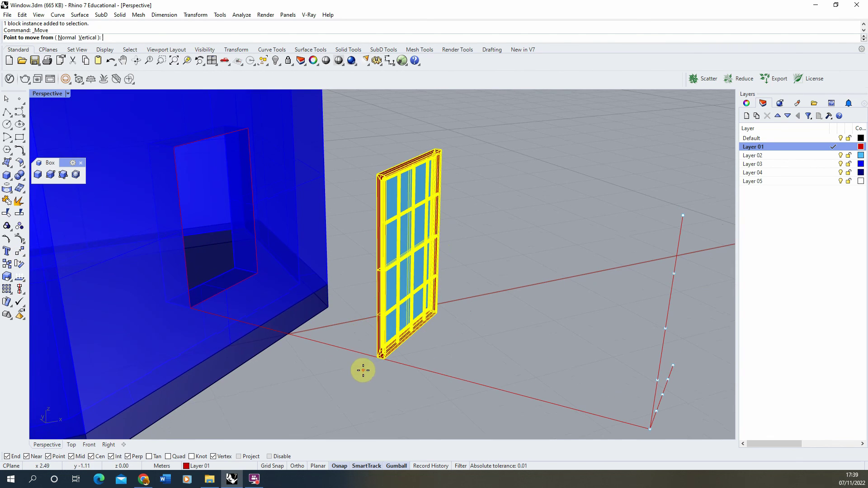
{"action": "scroll", "coordinate": [362, 368], "scroll_direction": "up", "scroll_amount": 3}
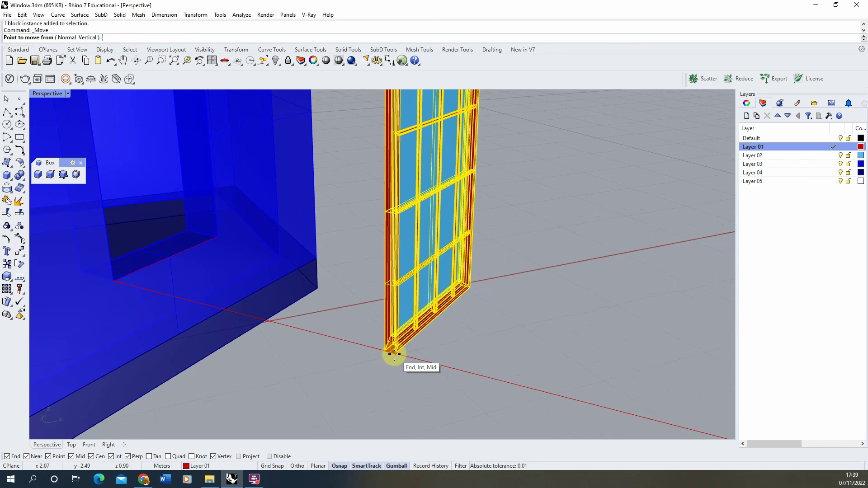
{"action": "left_click", "coordinate": [391, 354]}
{"action": "left_click", "coordinate": [112, 279]}
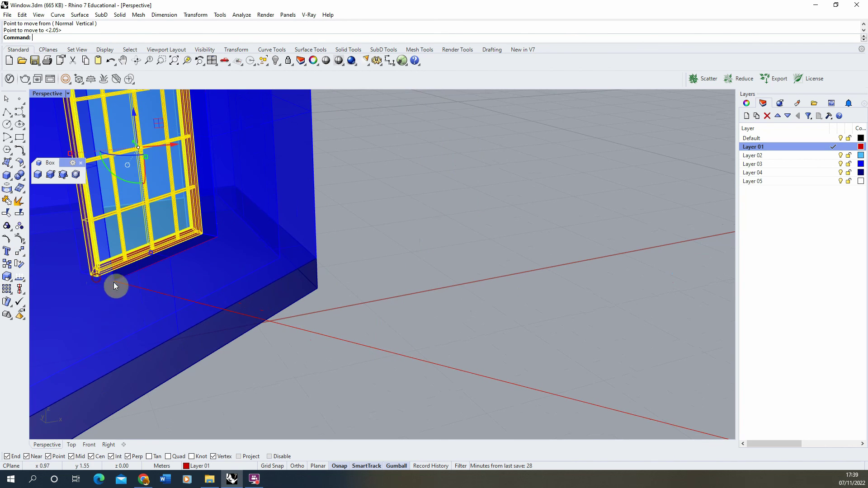
{"action": "right_click_drag", "start_coordinate": [113, 282], "coordinate": [304, 264]}
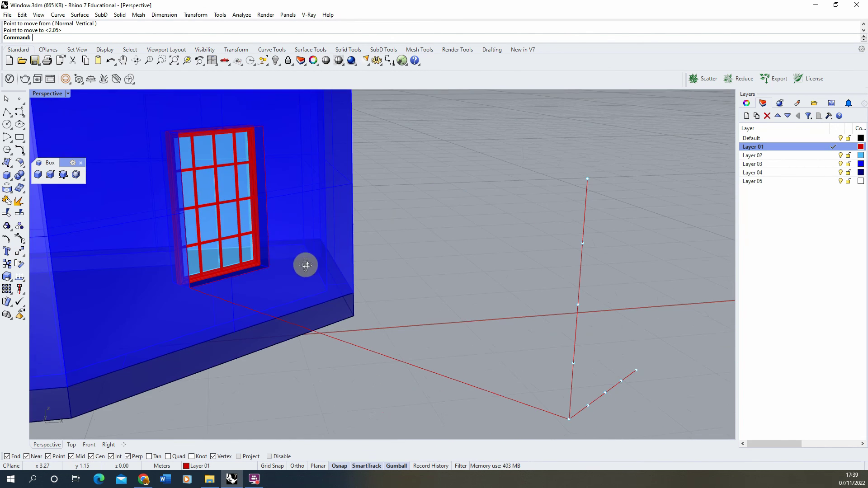
- Delete the outline curve around the wall opening and the leftover construction lines with their division points
{"action": "left_click", "coordinate": [267, 247]}
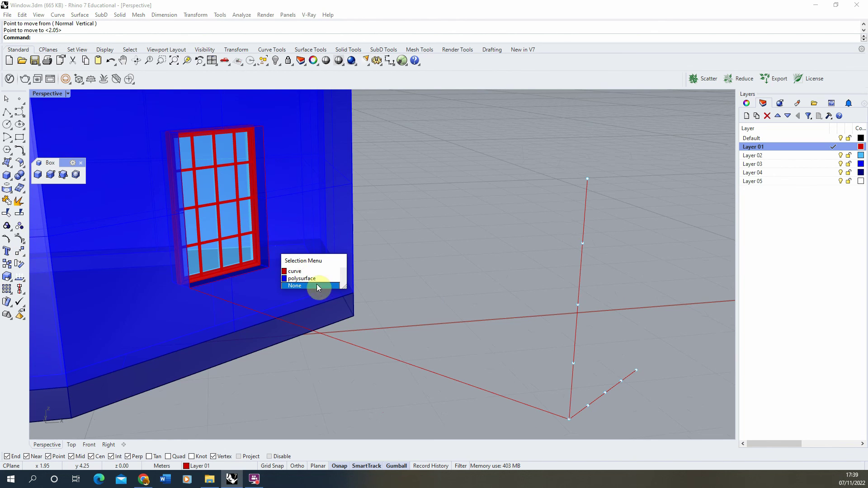
{"action": "left_click", "coordinate": [302, 271]}
{"action": "scroll", "coordinate": [452, 339], "scroll_direction": "down", "scroll_amount": 3}
{"action": "key", "text": "Delete"}
{"action": "left_click_drag", "start_coordinate": [507, 372], "coordinate": [447, 247]}
{"action": "key", "text": "Delete"}
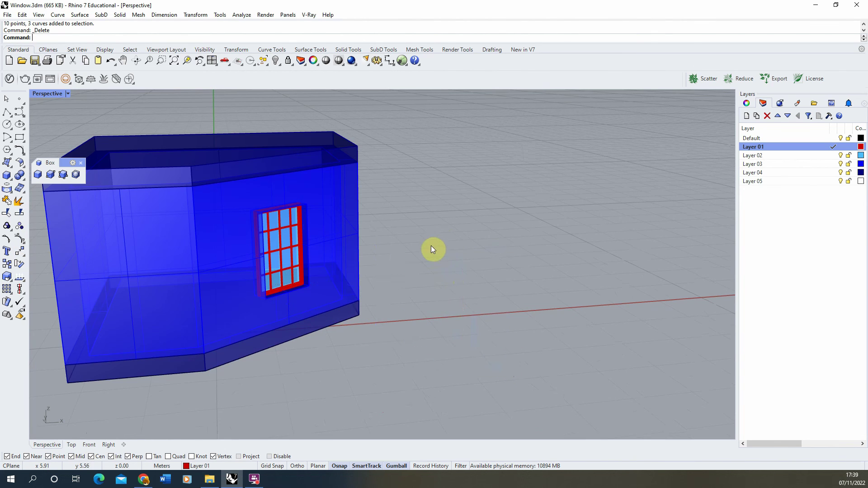
- Show all hidden objects so the building's upper floors join the ground floor
{"action": "mouse_move", "coordinate": [432, 248]}
{"action": "right_mouse_down"}
{"action": "mouse_move", "coordinate": [327, 219]}
{"action": "mouse_move", "coordinate": [422, 249]}
{"action": "right_mouse_up"}
{"action": "scroll", "coordinate": [273, 252], "scroll_direction": "up", "scroll_amount": 4}
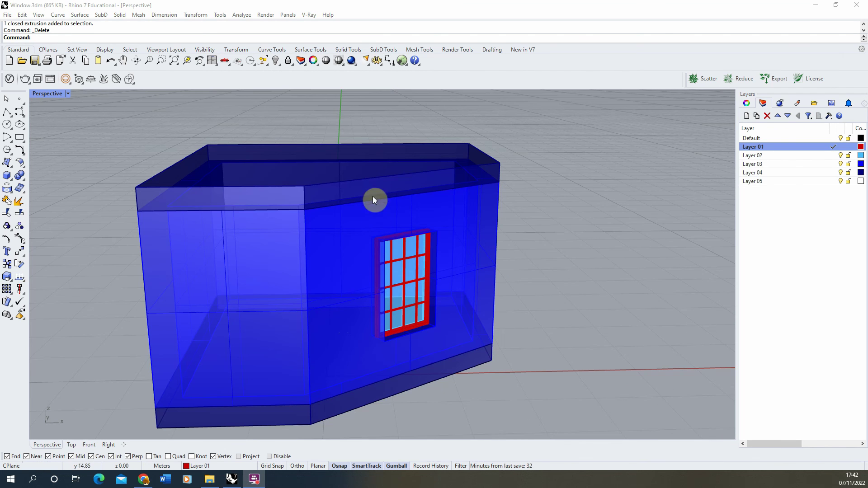
{"action": "right_click_drag", "start_coordinate": [229, 266], "coordinate": [469, 163]}
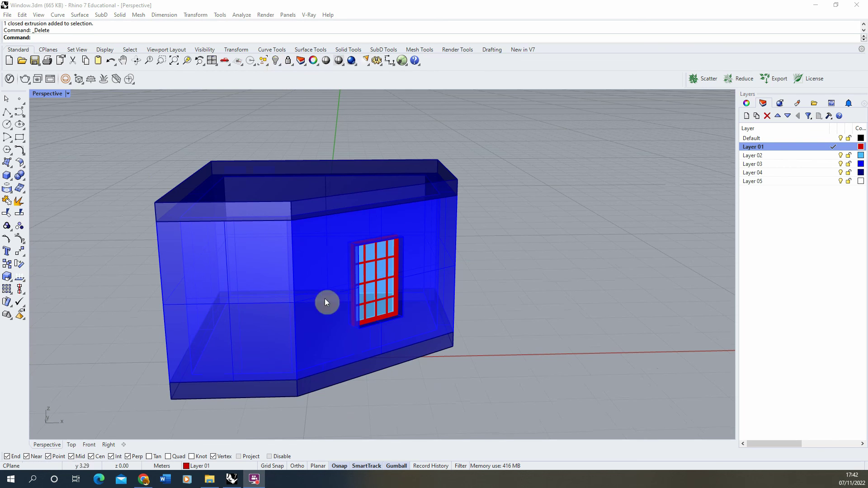
{"action": "left_click", "coordinate": [280, 65]}
{"action": "left_click", "coordinate": [289, 80]}
{"action": "scroll", "coordinate": [316, 284], "scroll_direction": "down", "scroll_amount": 10}
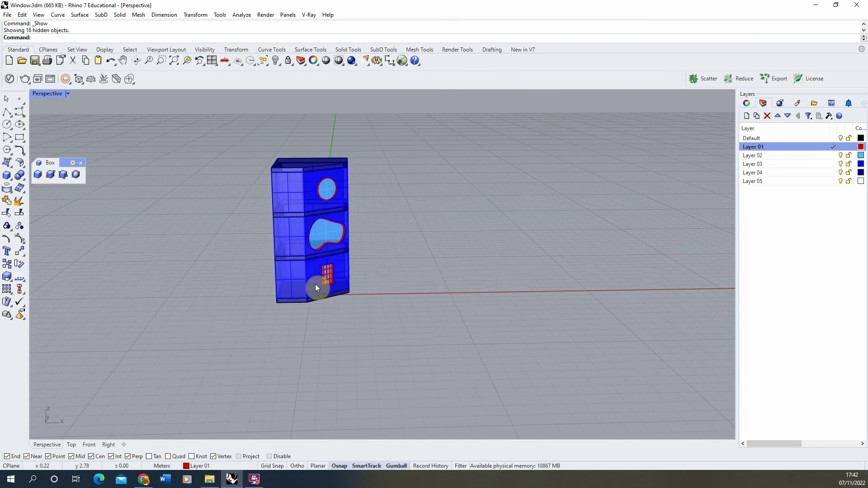
- Examine the circular, free-form and gridded windows on the three floors of the building
{"action": "scroll", "coordinate": [326, 231], "scroll_direction": "up", "scroll_amount": 10}
{"action": "left_click", "coordinate": [382, 217]}
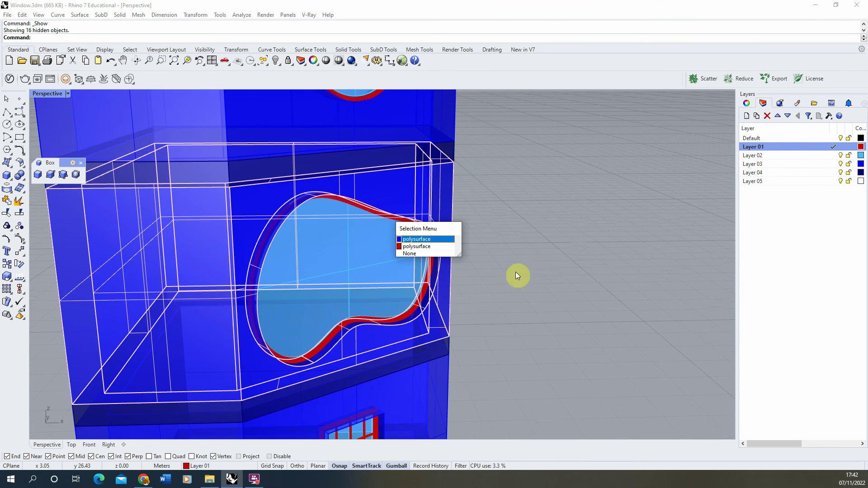
{"action": "scroll", "coordinate": [354, 312], "scroll_direction": "down", "scroll_amount": 10}
{"action": "right_click_drag", "start_coordinate": [355, 312], "coordinate": [428, 320]}
{"action": "scroll", "coordinate": [405, 316], "scroll_direction": "down", "scroll_amount": 5}
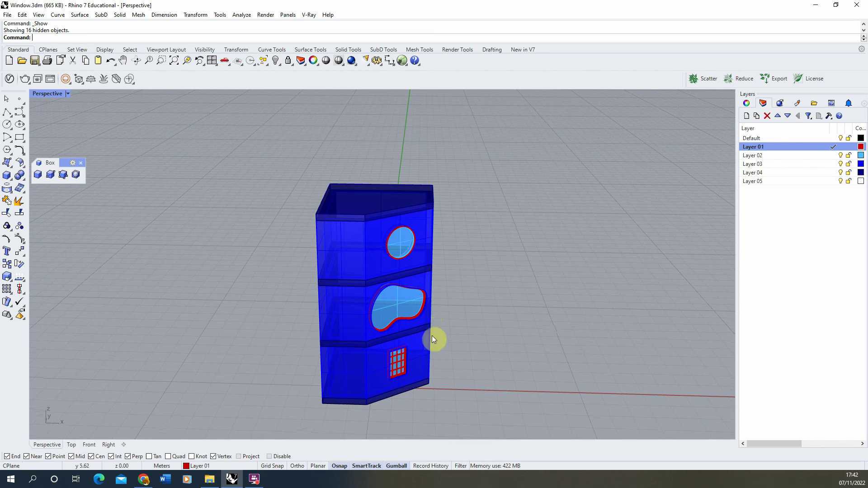
{"action": "scroll", "coordinate": [405, 330], "scroll_direction": "up", "scroll_amount": 5}
{"action": "scroll", "coordinate": [399, 296], "scroll_direction": "down", "scroll_amount": 3}
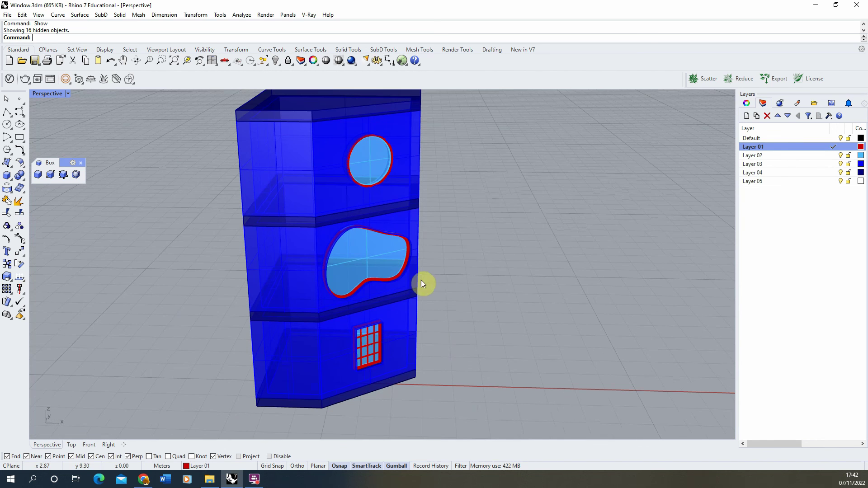
{"action": "right_click_drag", "start_coordinate": [517, 262], "coordinate": [480, 253]}
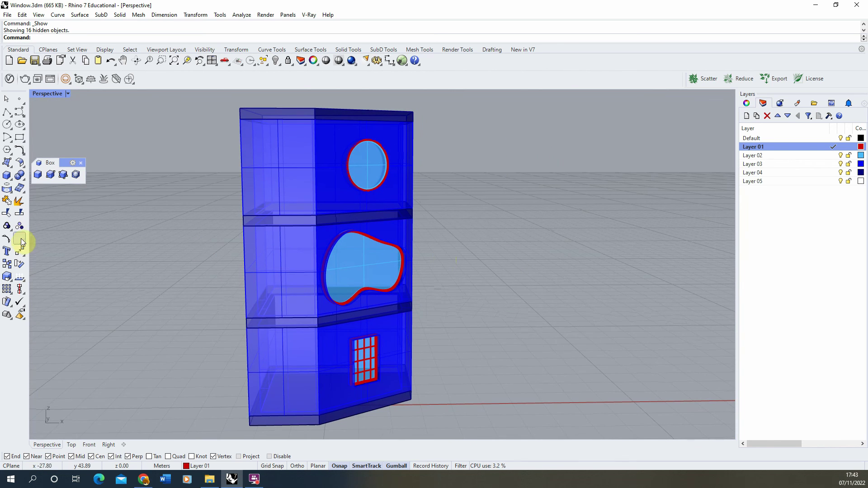